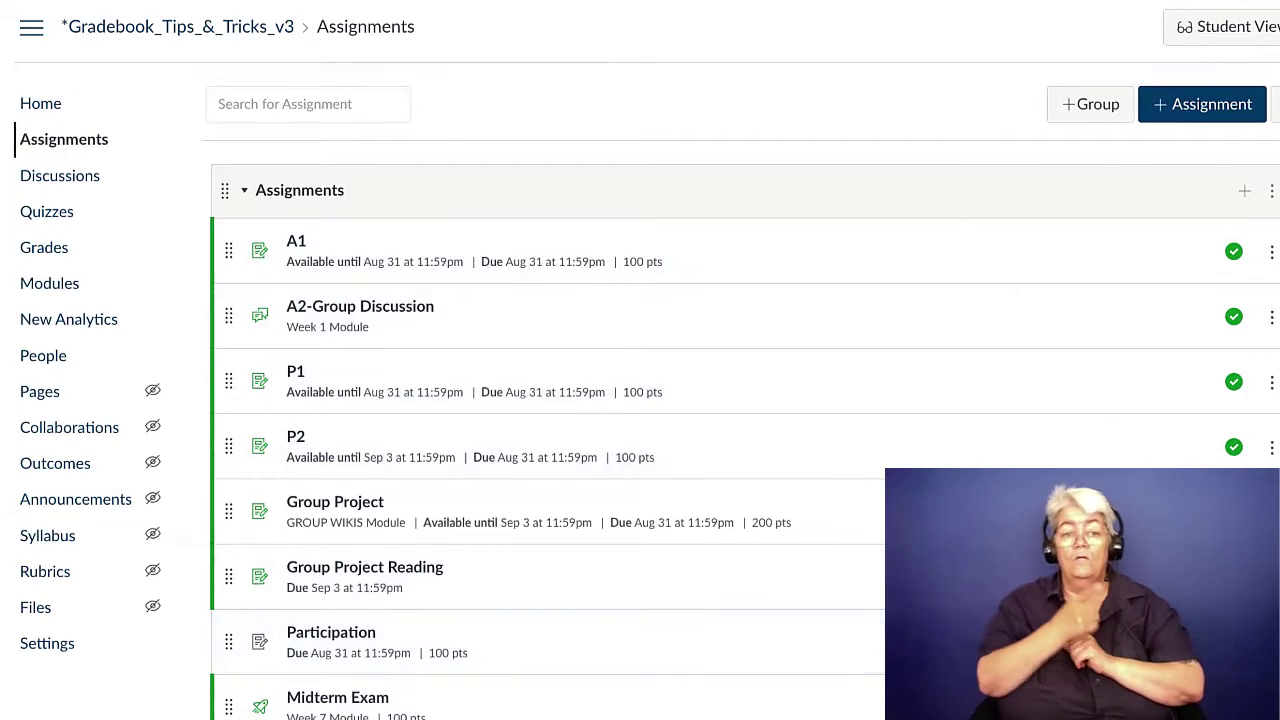
Step: Collapse the Assignments group and expand it again to look over its list of assignments
scroll(640, 400, down, 2)
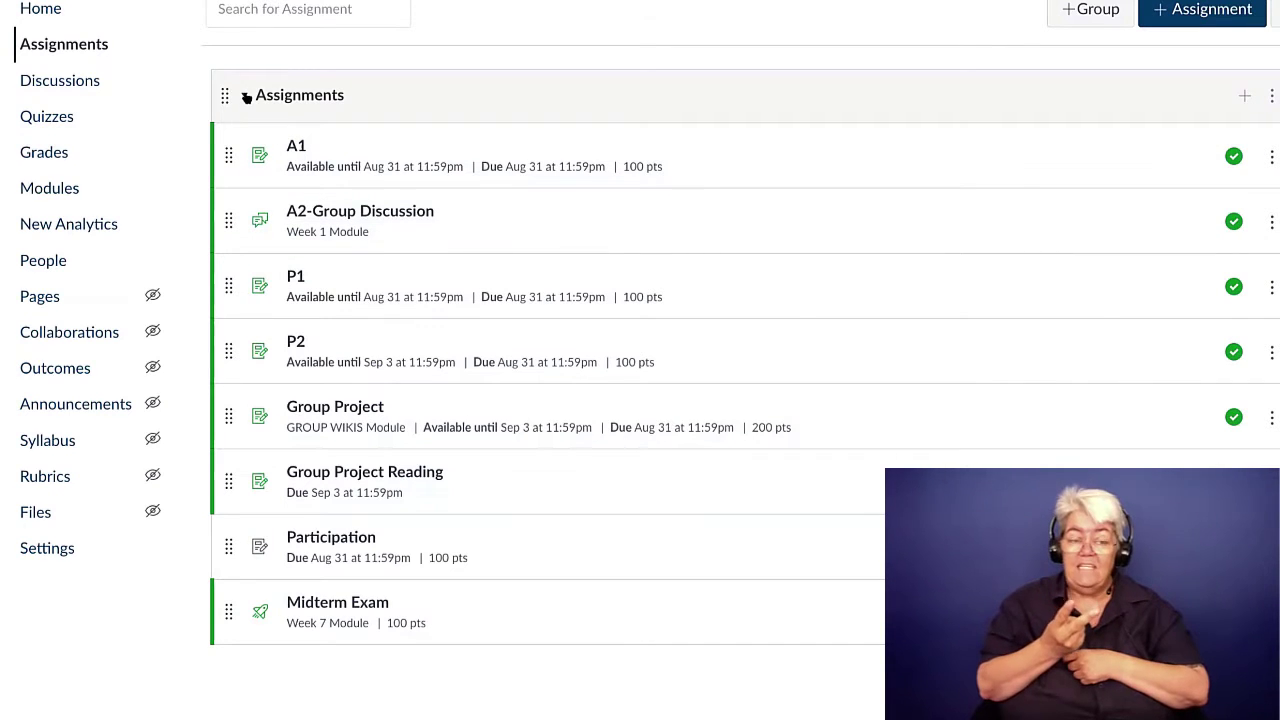
click(246, 97)
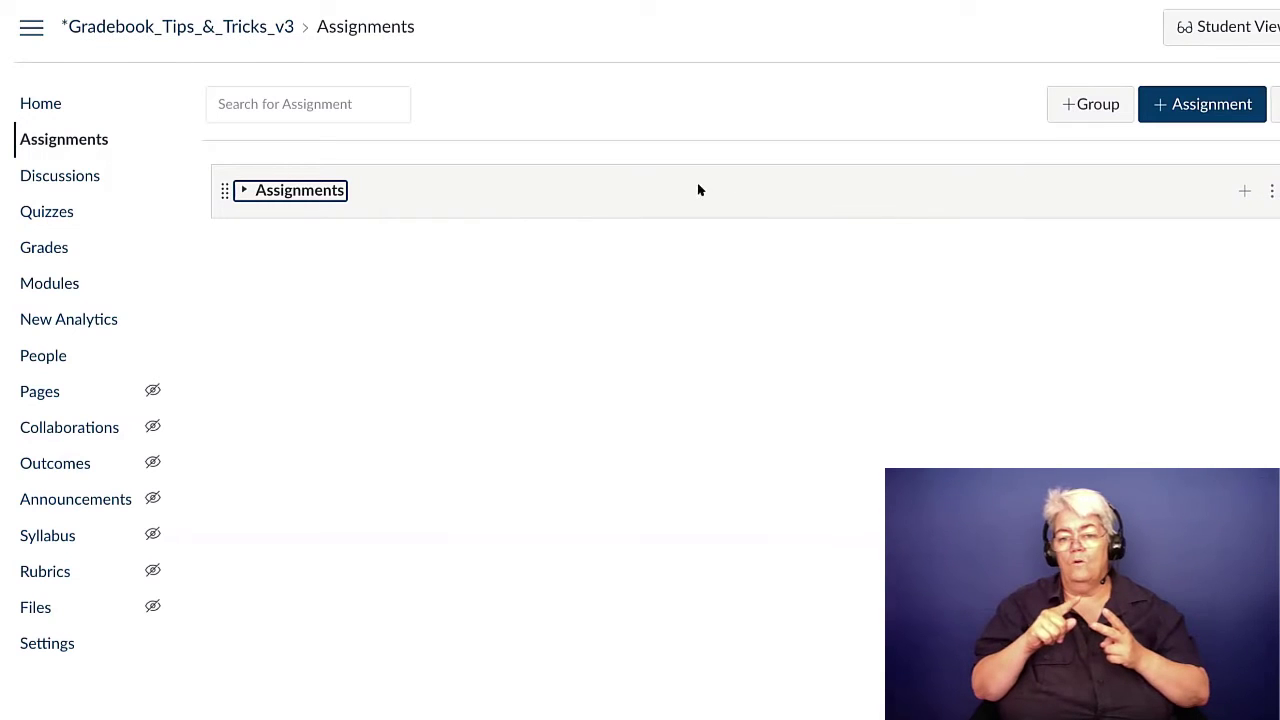
click(244, 191)
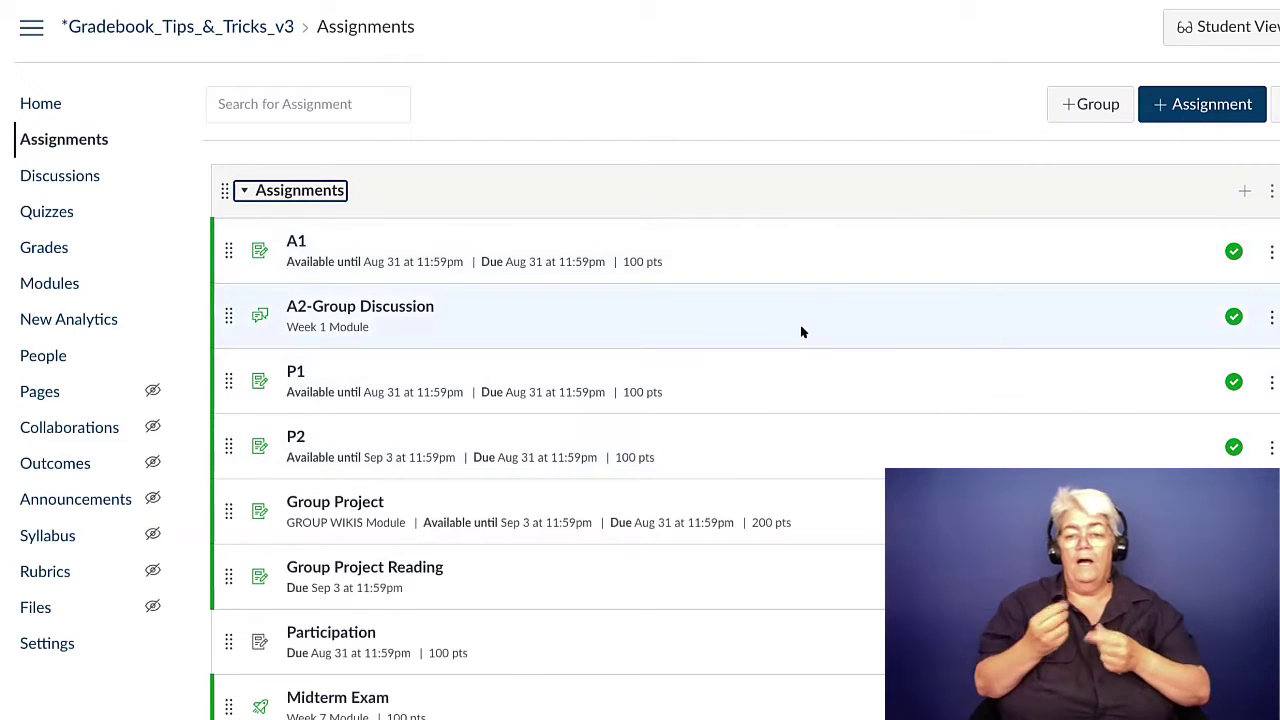
Step: Add an assignment group named Discussions and save it
scroll(801, 334, down, 1)
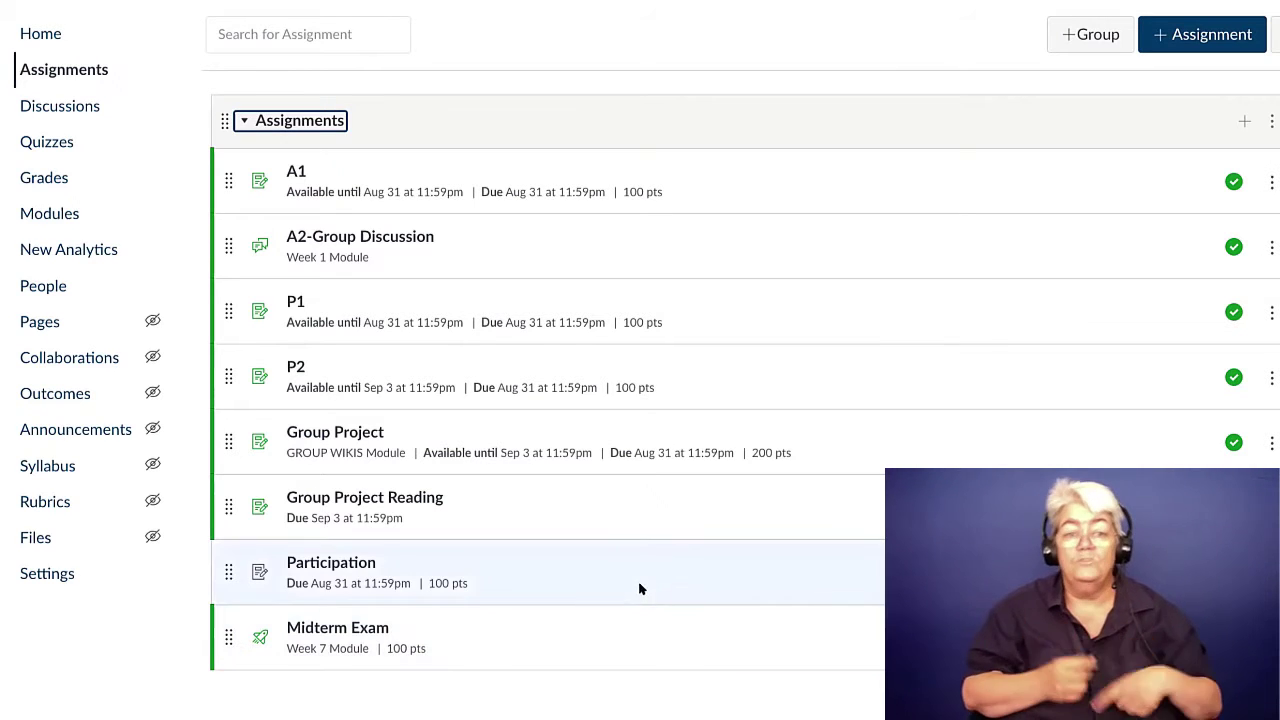
click(1092, 37)
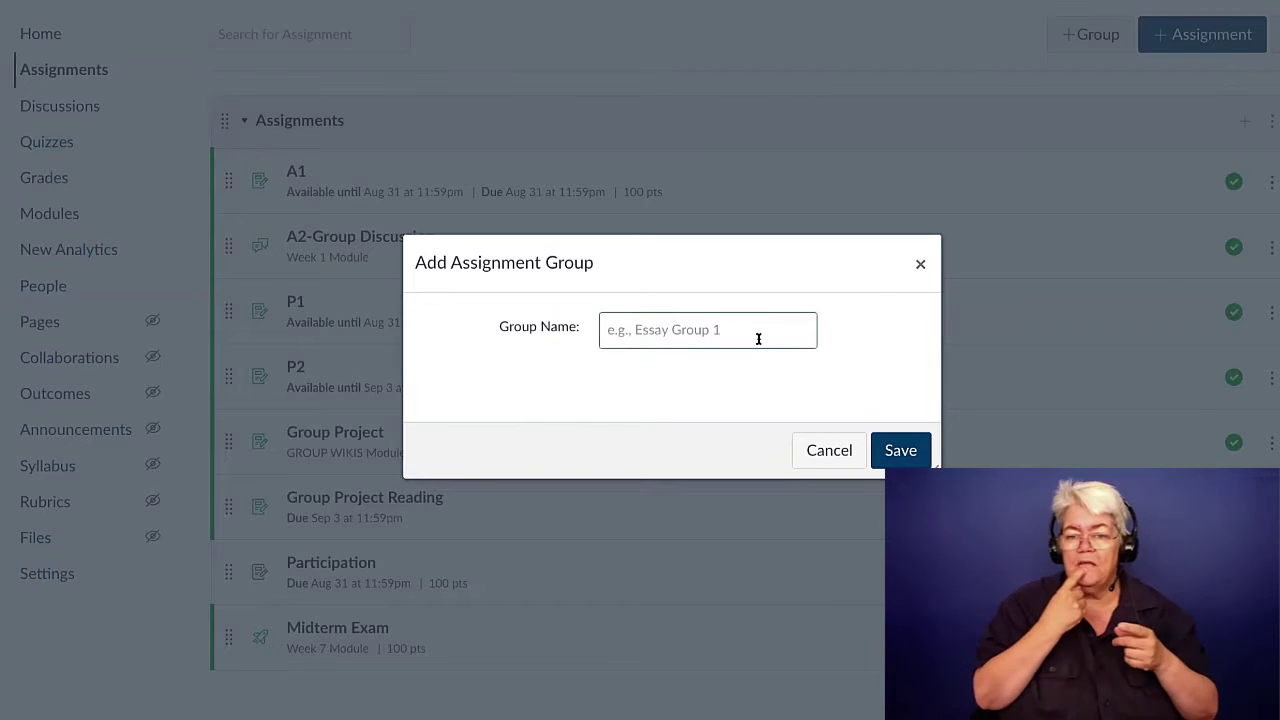
text(Discus)
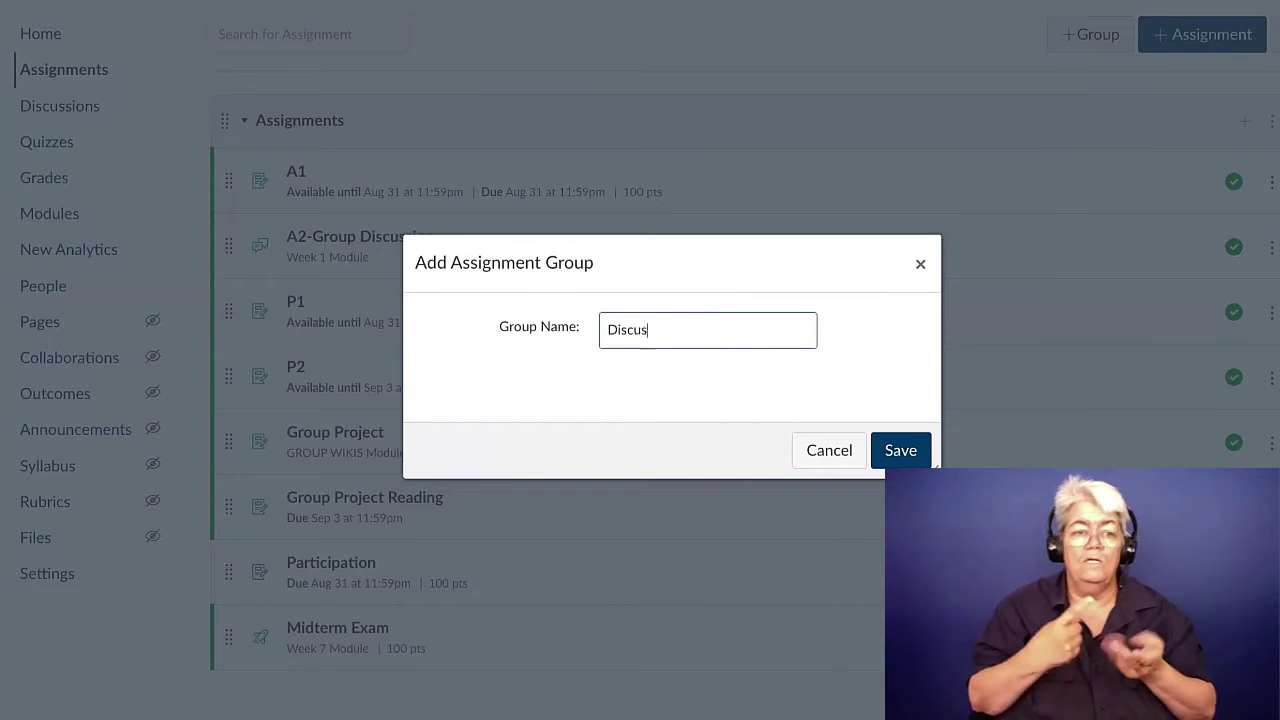
text(sions)
click(900, 450)
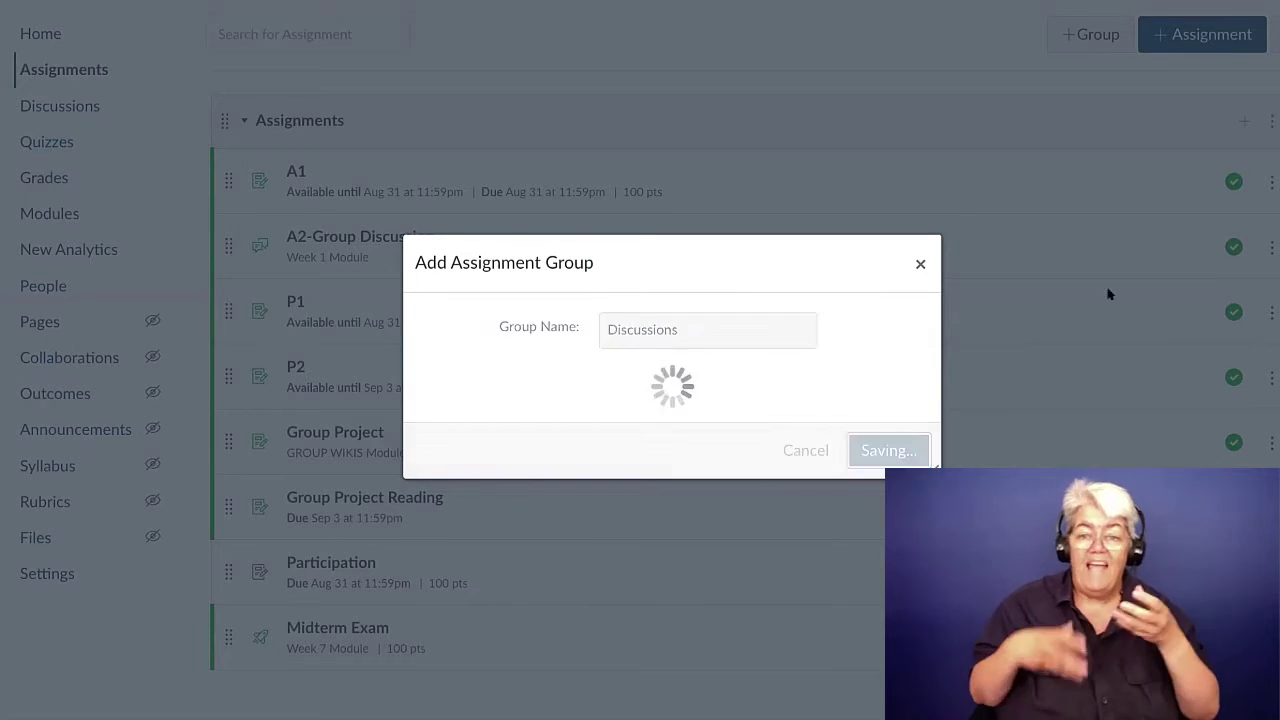
Step: Add another assignment group named Exams and save it
click(1095, 37)
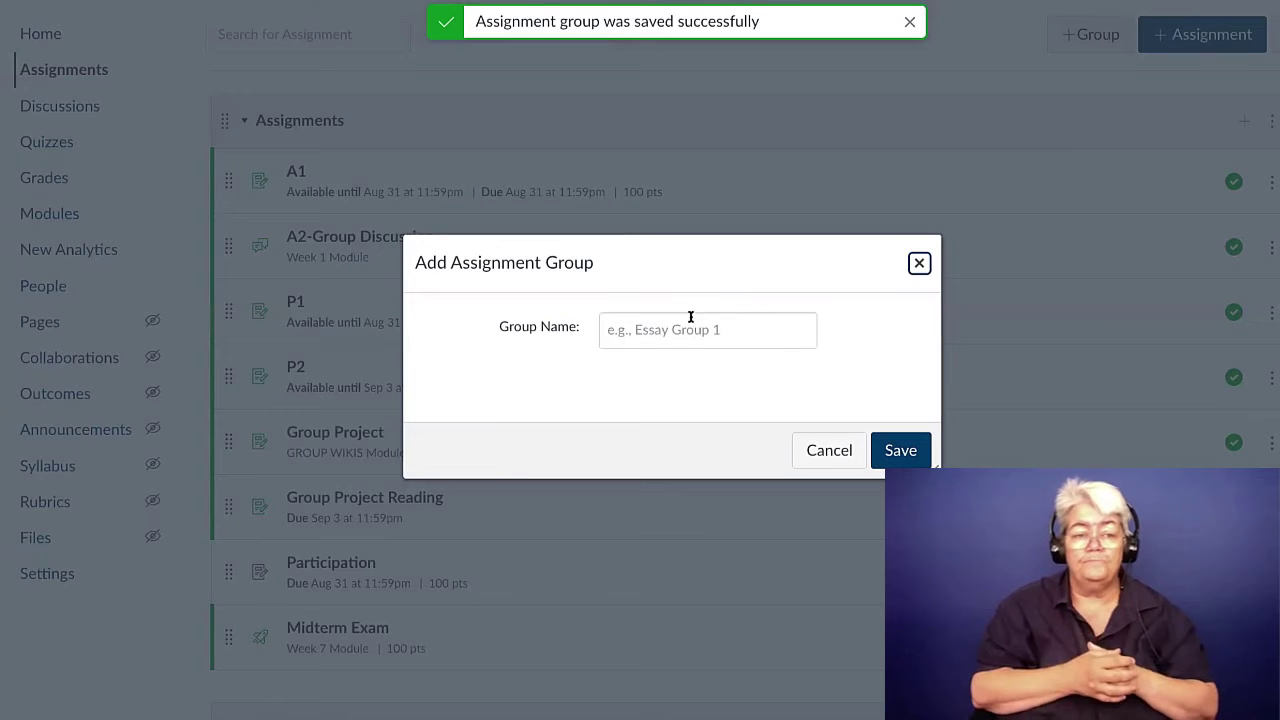
text(Exa)
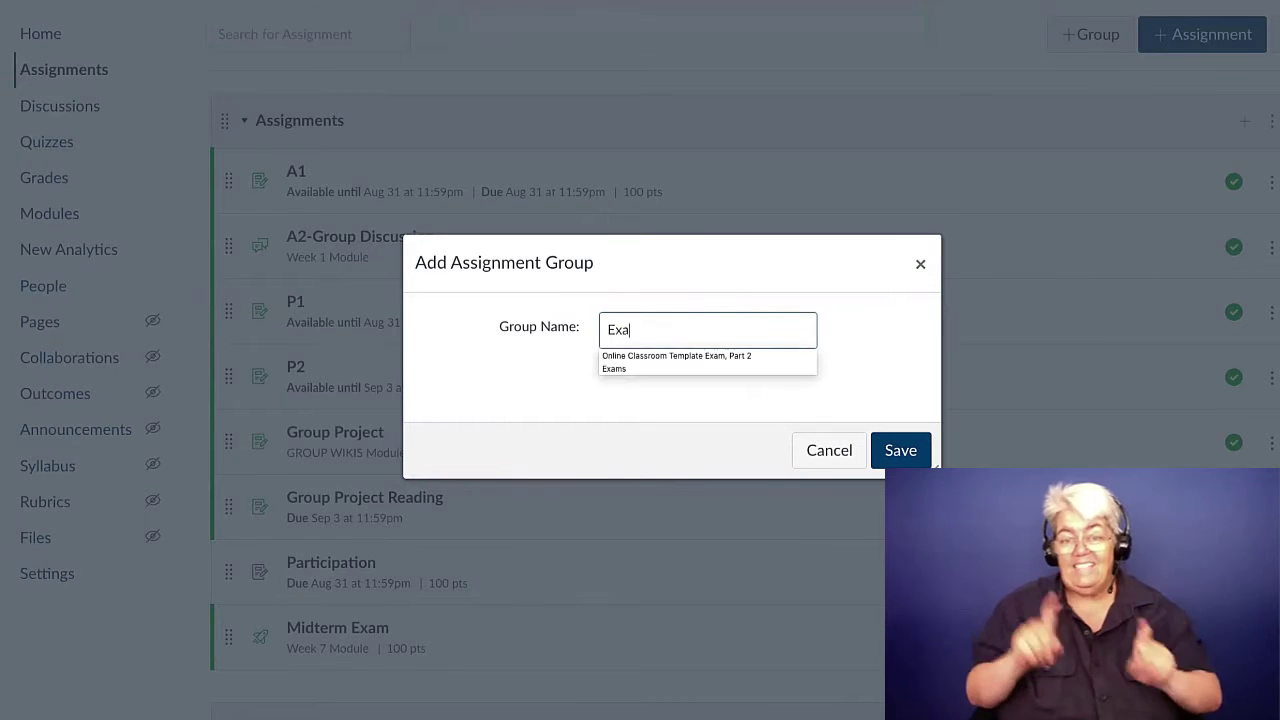
text(ms)
click(614, 355)
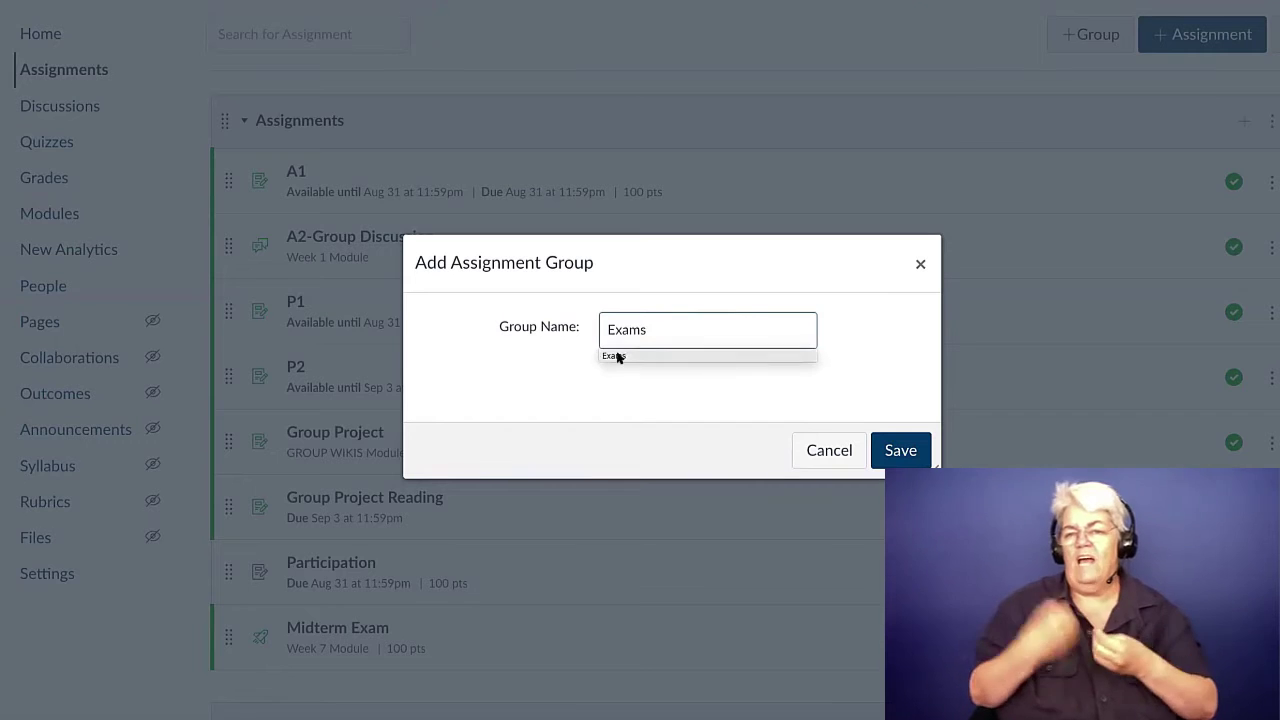
click(903, 450)
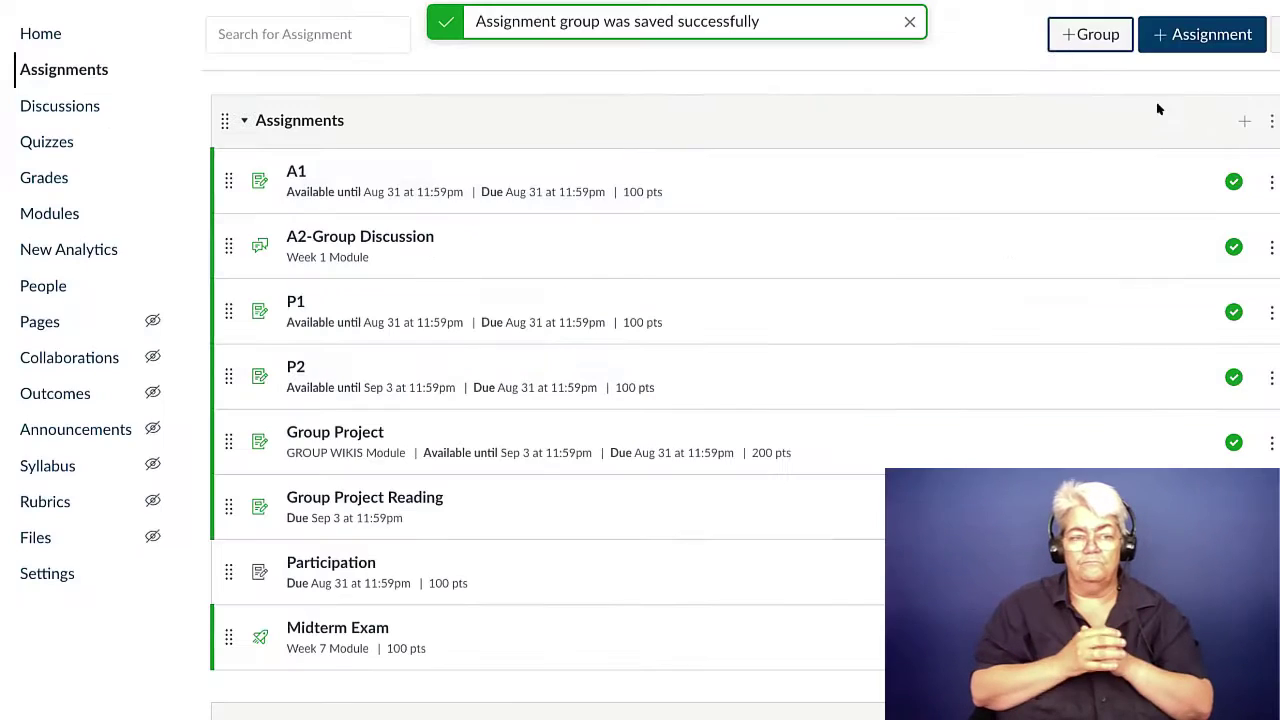
Step: Add a further assignment group named Group ProJect and save it
click(1094, 36)
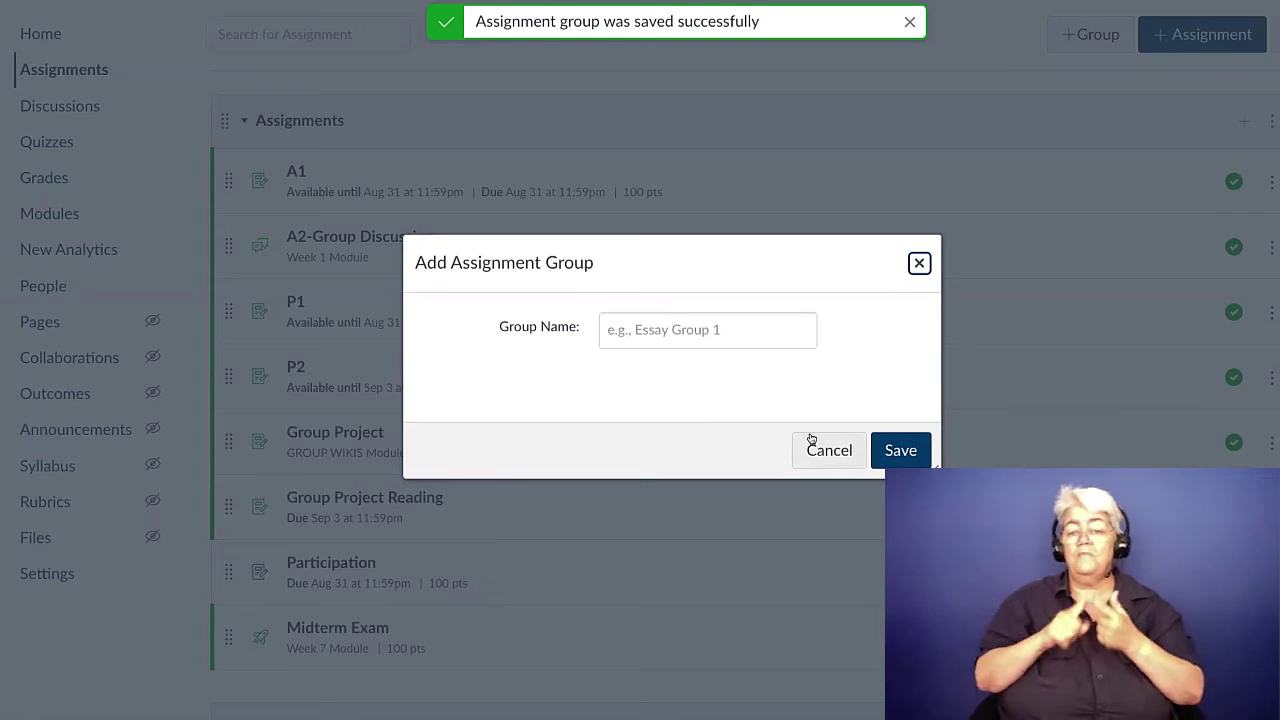
click(642, 336)
text(Grou)
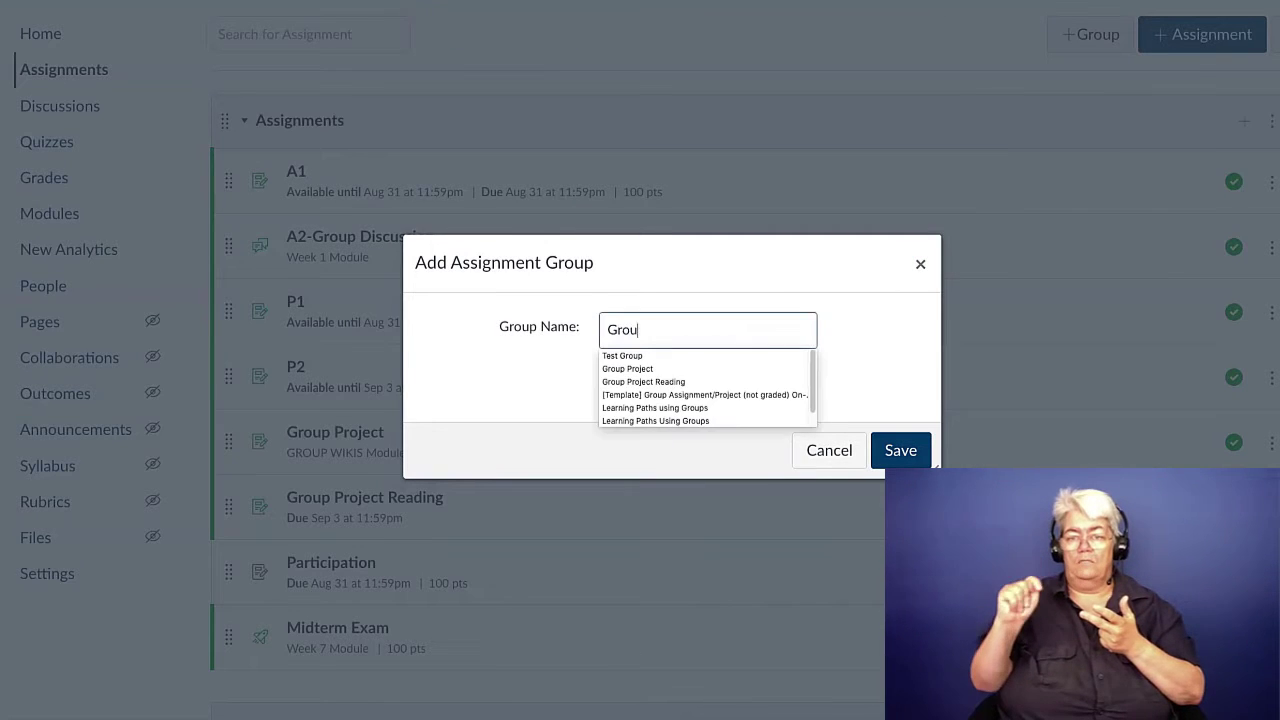
text(p Proec)
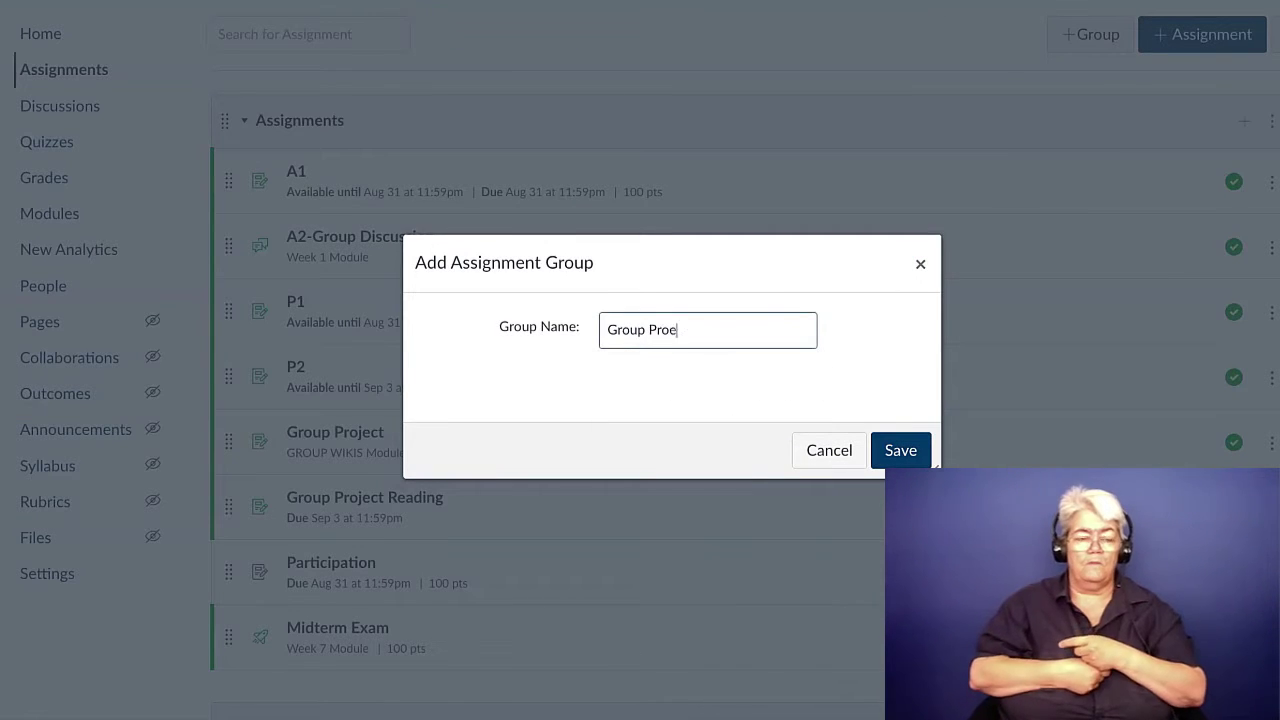
key(BackSpace)
text(ject)
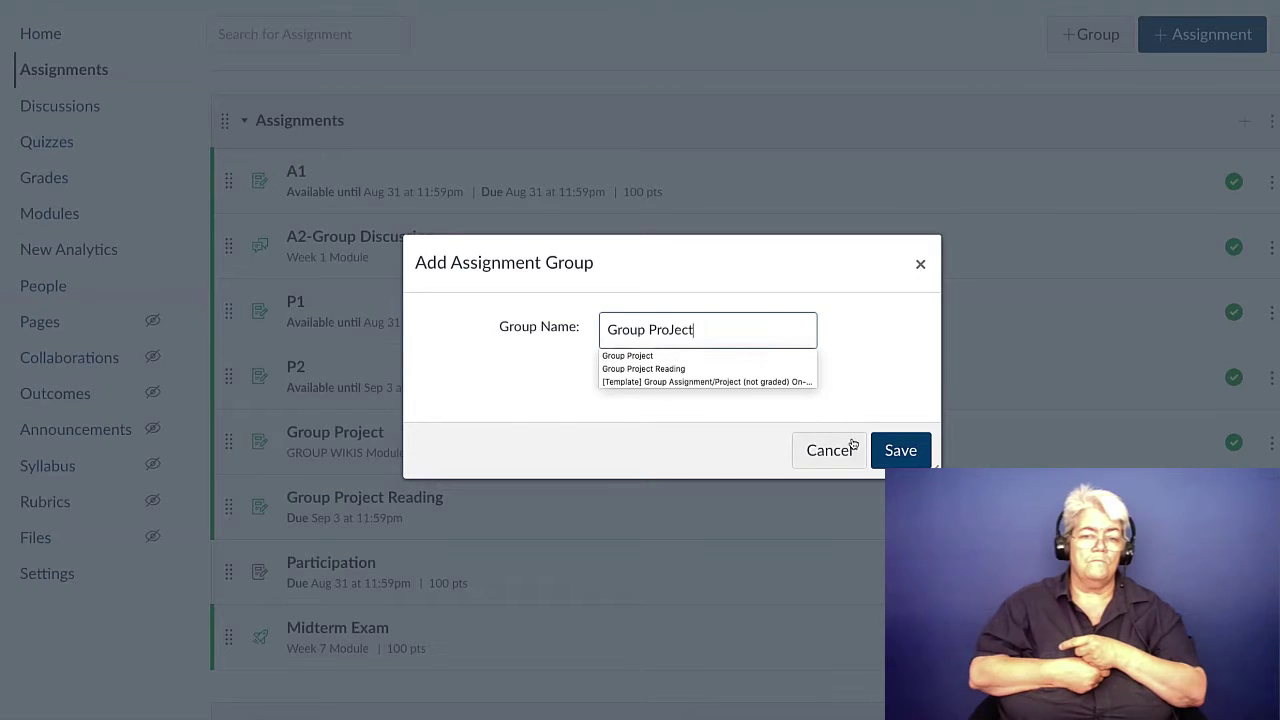
click(899, 450)
scroll(825, 471, down, 4)
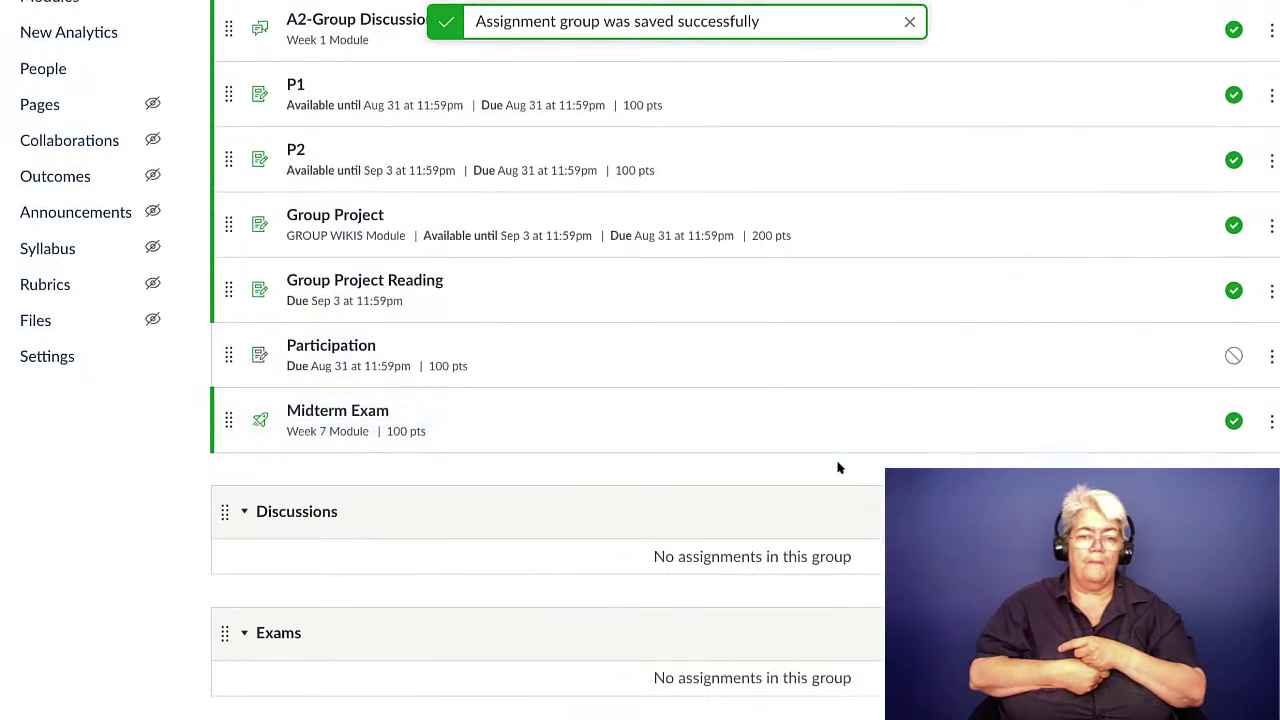
Step: Rename the Assignments group as Homework and save the change
scroll(840, 474, up, 3)
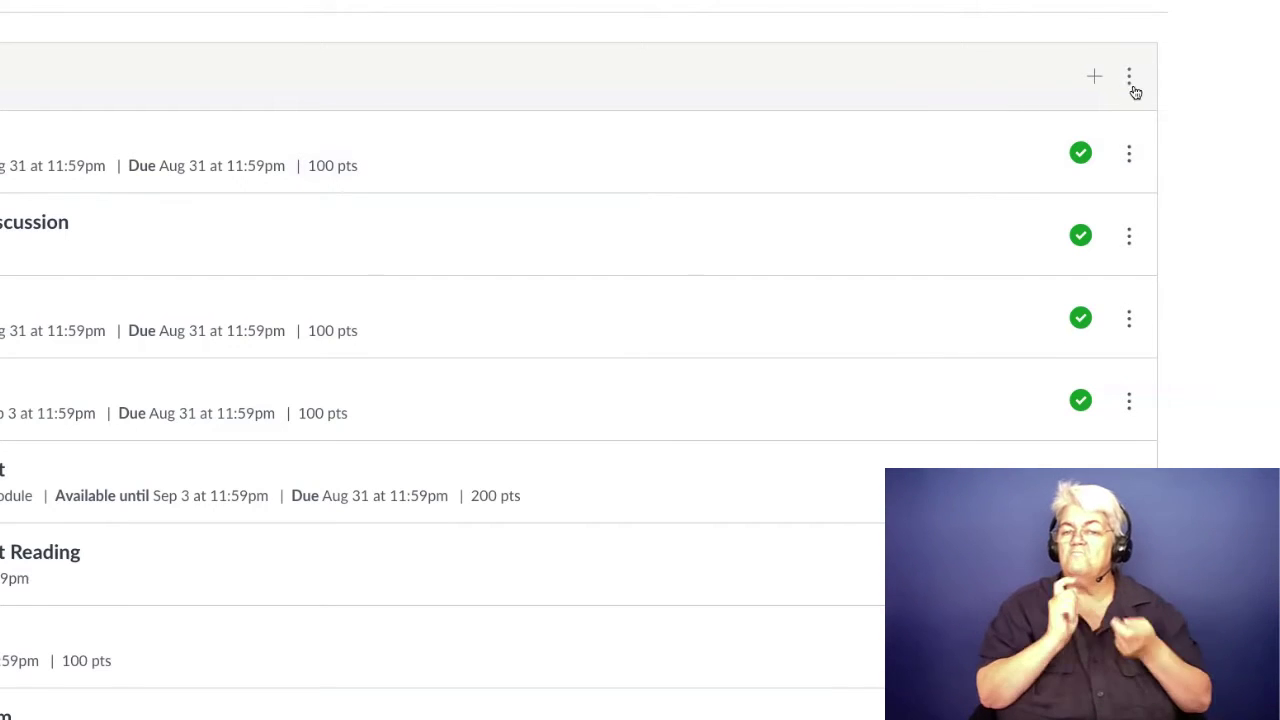
click(1129, 80)
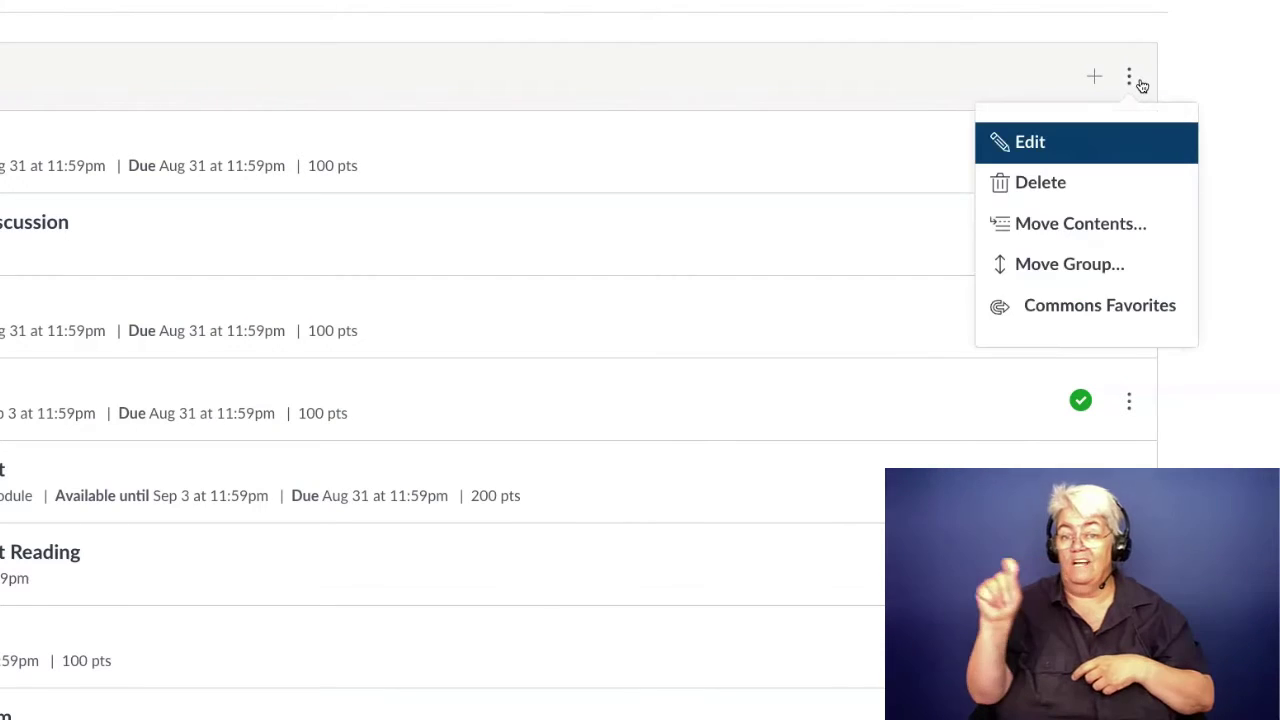
click(1045, 147)
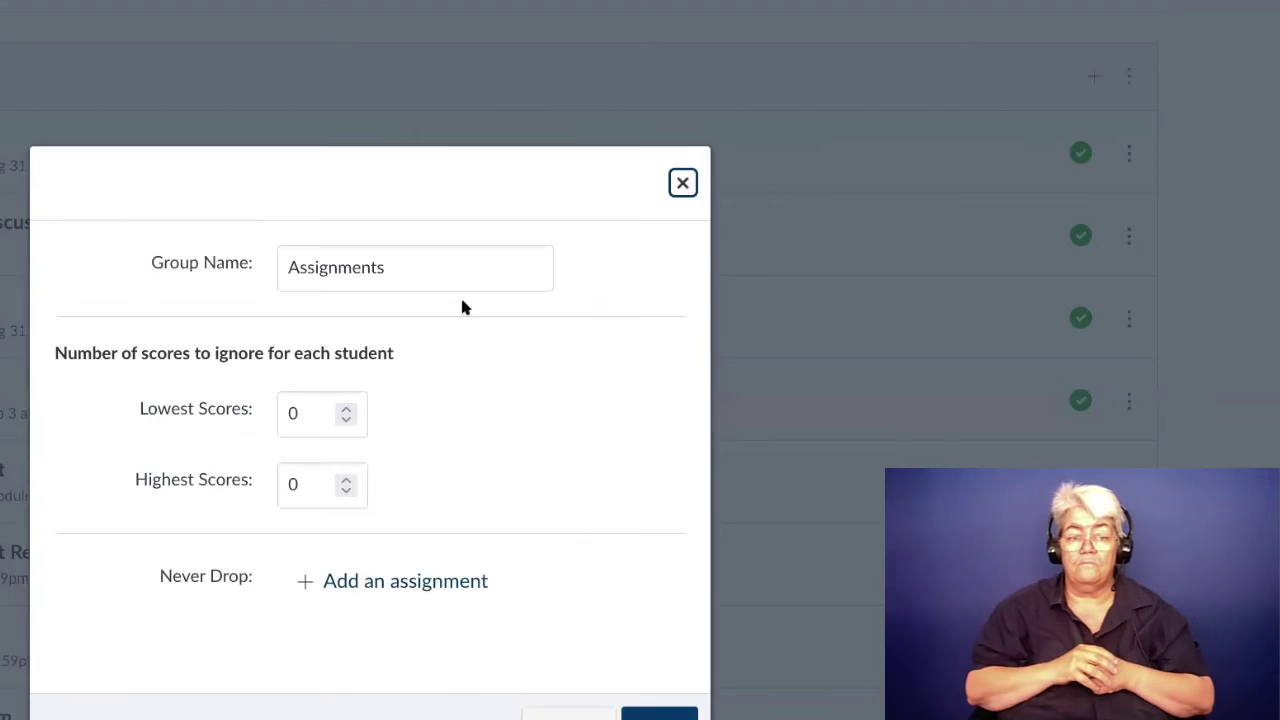
double_click(669, 129)
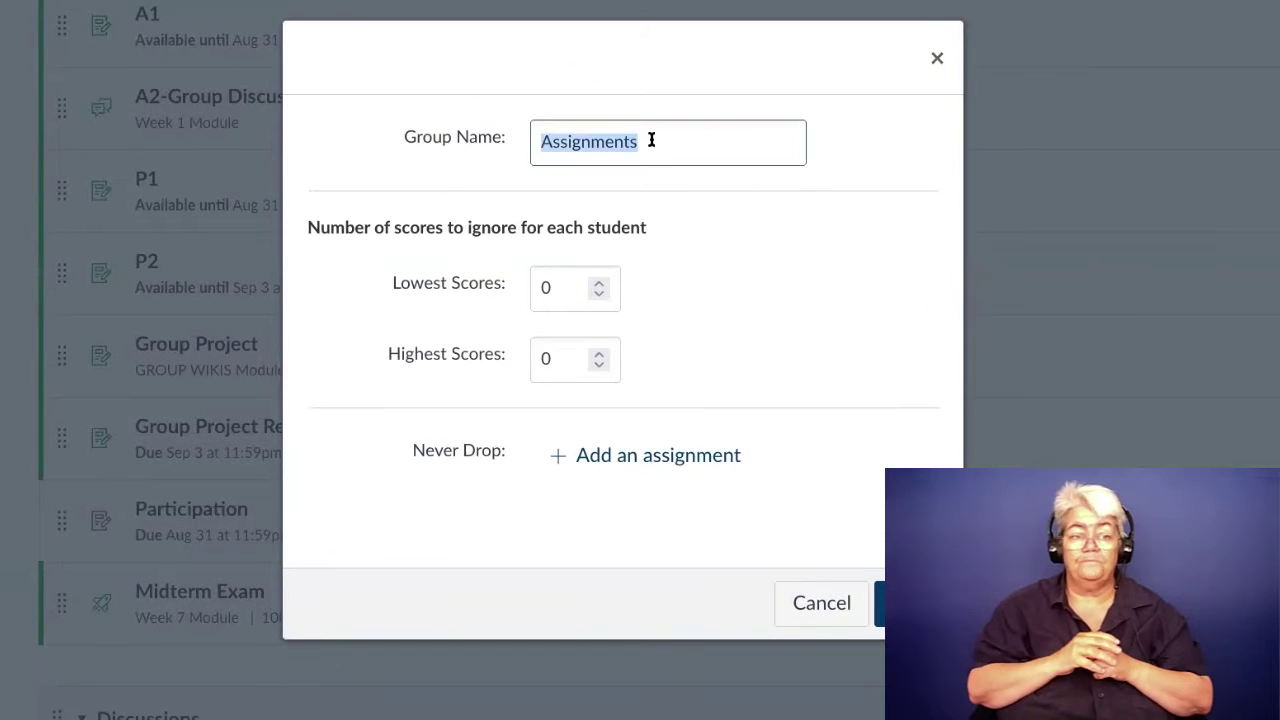
text(Homewo)
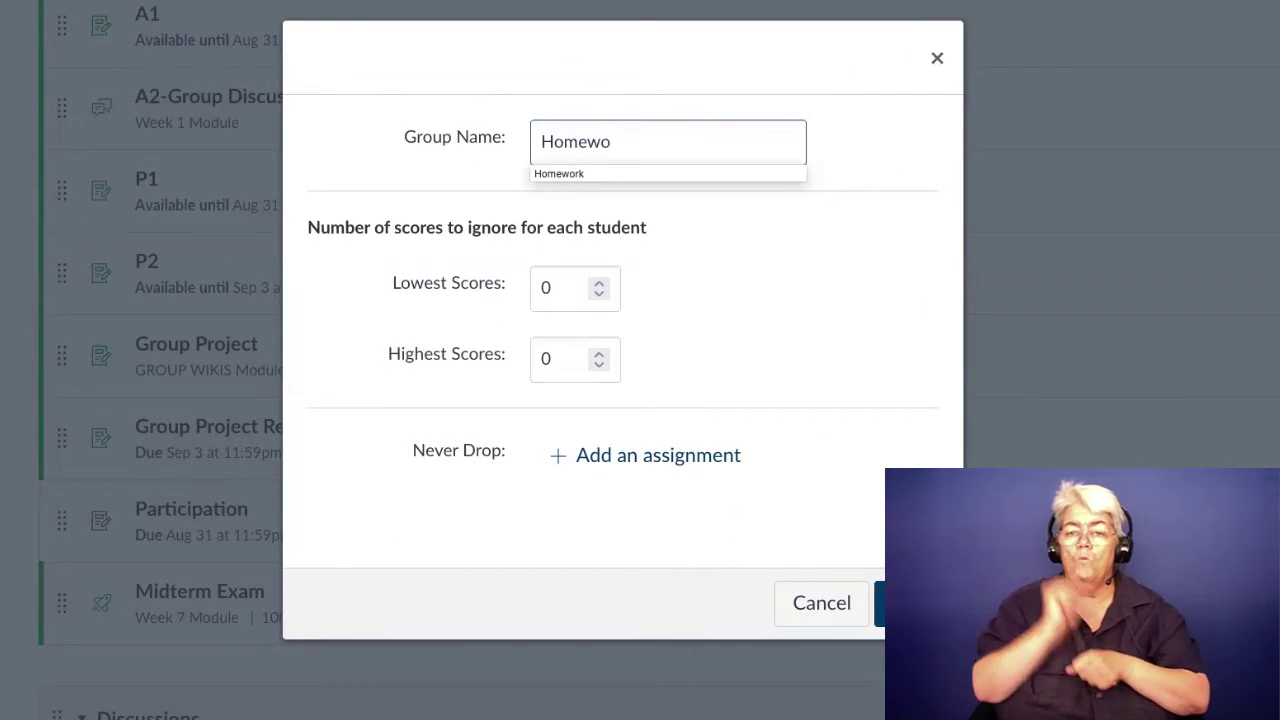
click(575, 173)
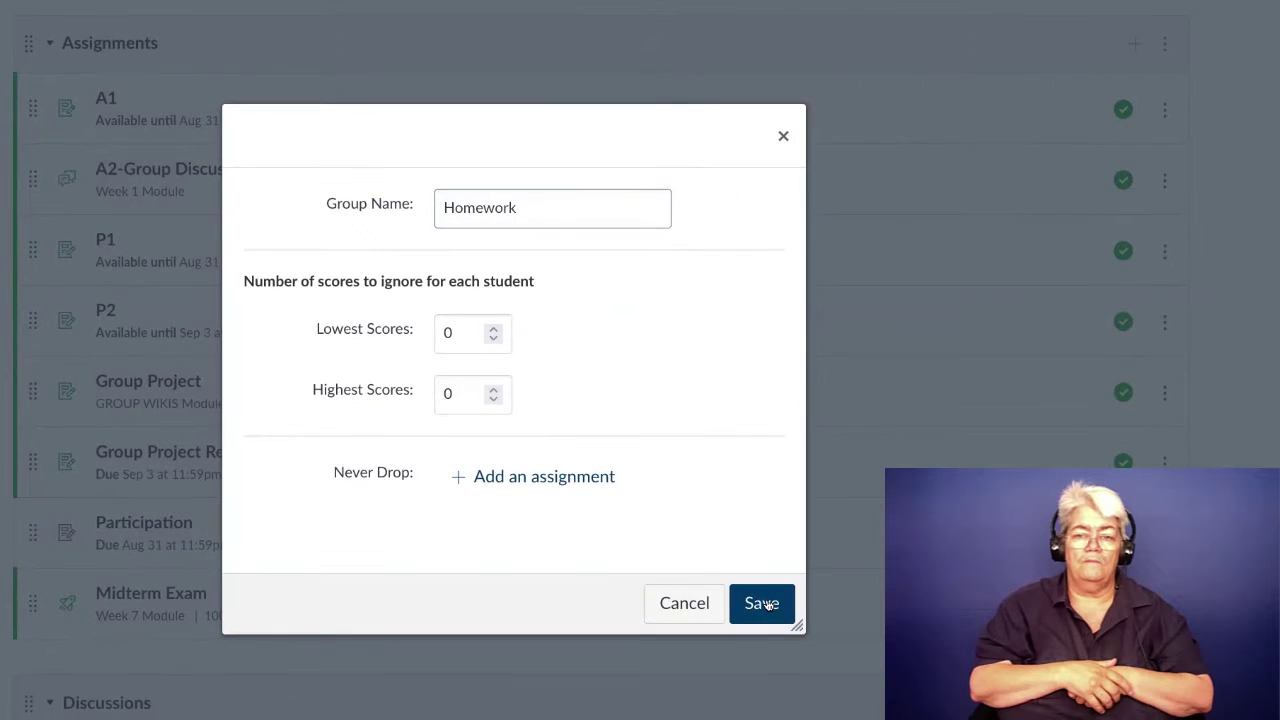
click(762, 603)
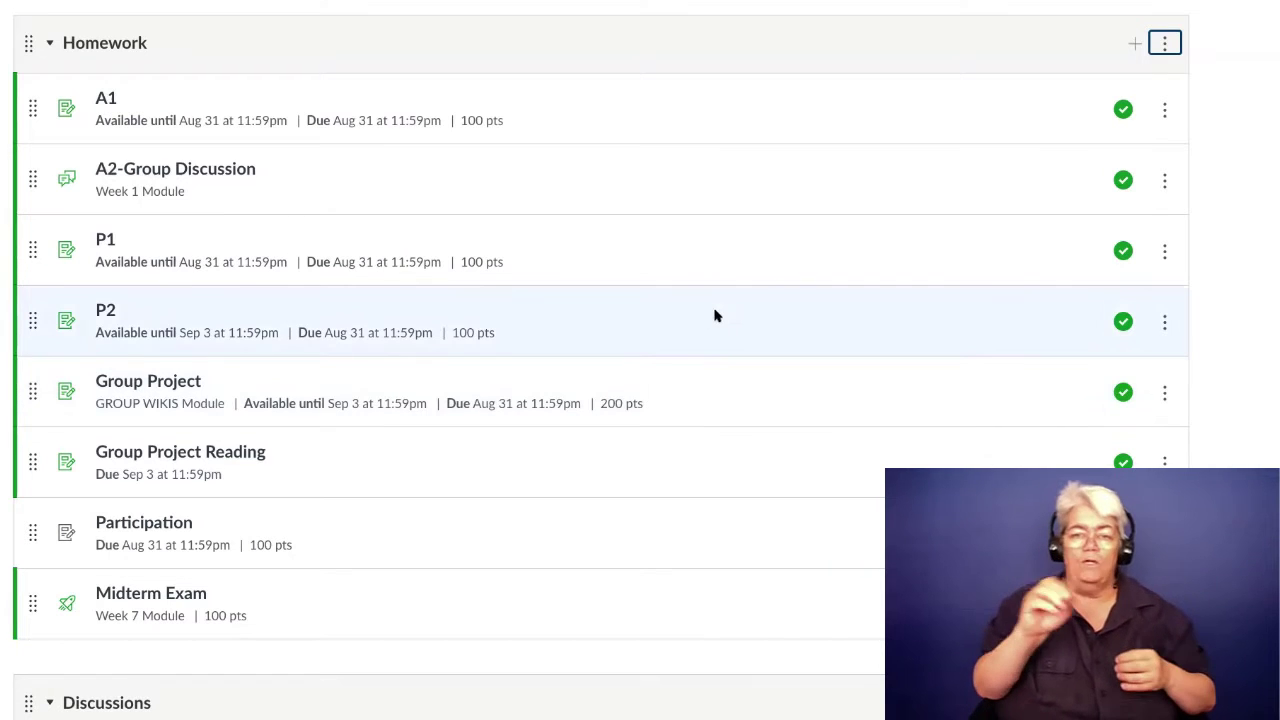
Step: Turn on weighting of the final grade based on assignment groups in the course's assignment group weight settings
scroll(845, 335, up, 2)
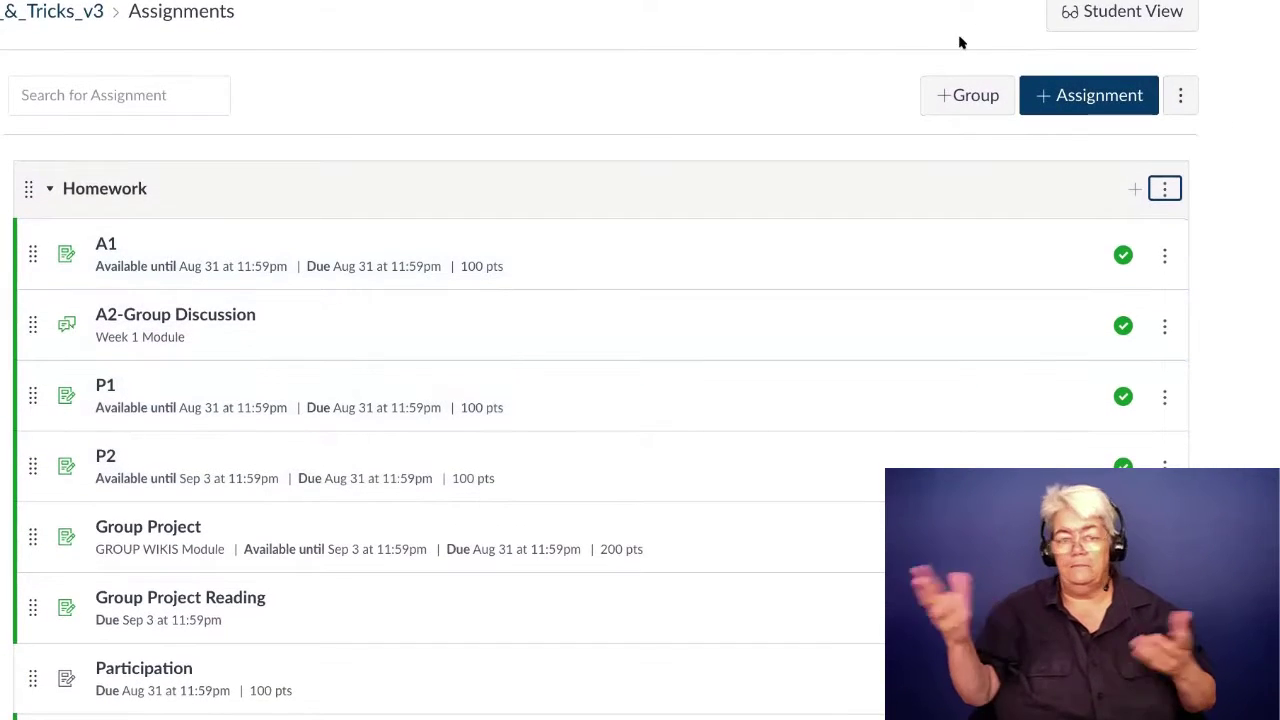
click(1182, 96)
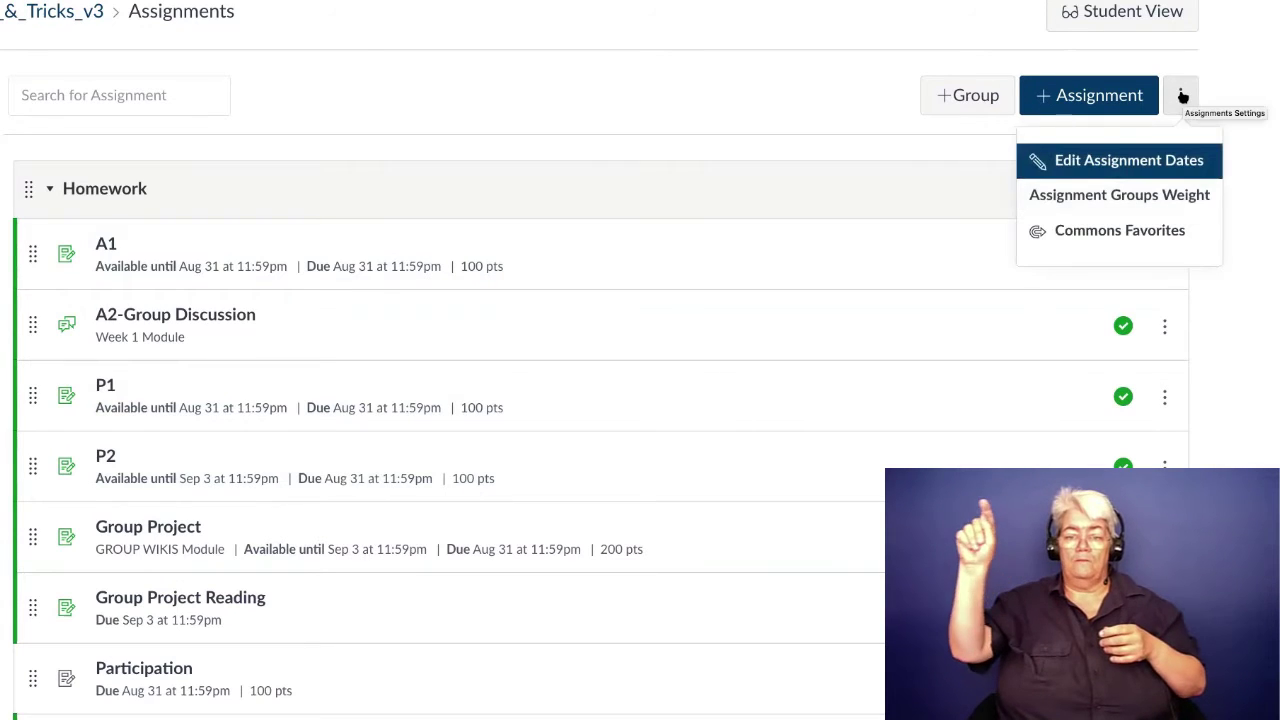
click(1132, 198)
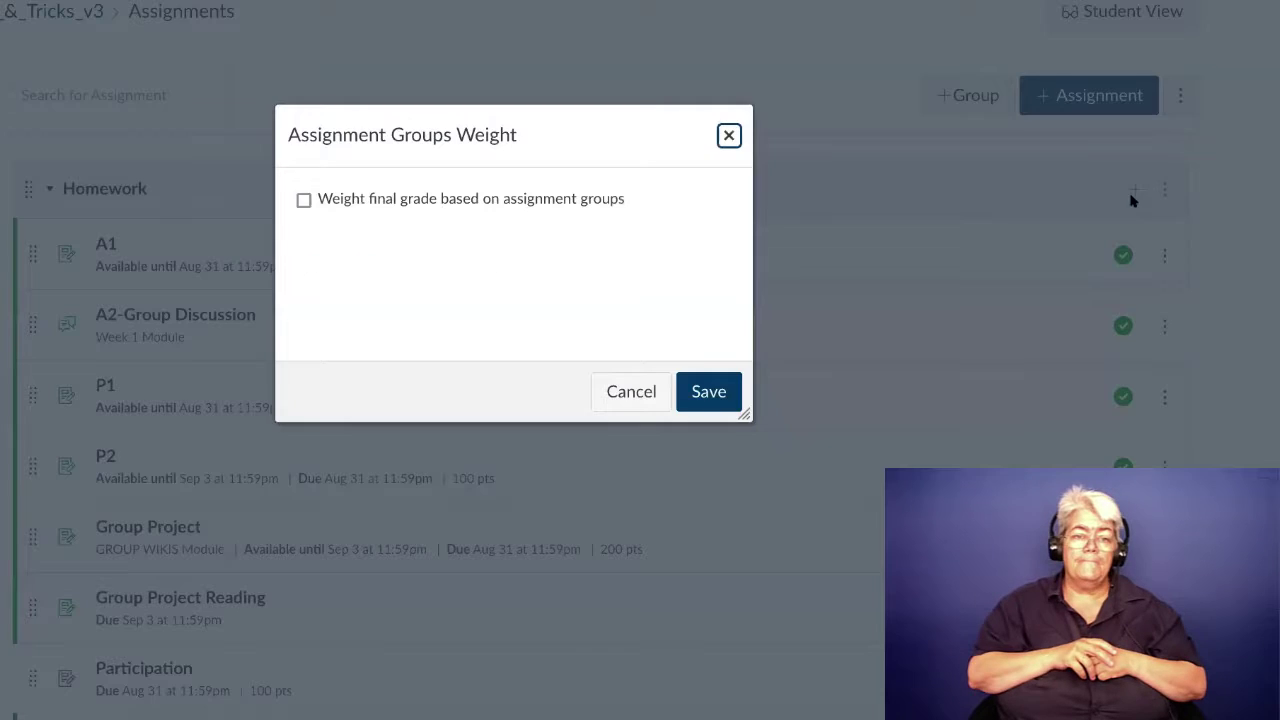
click(304, 201)
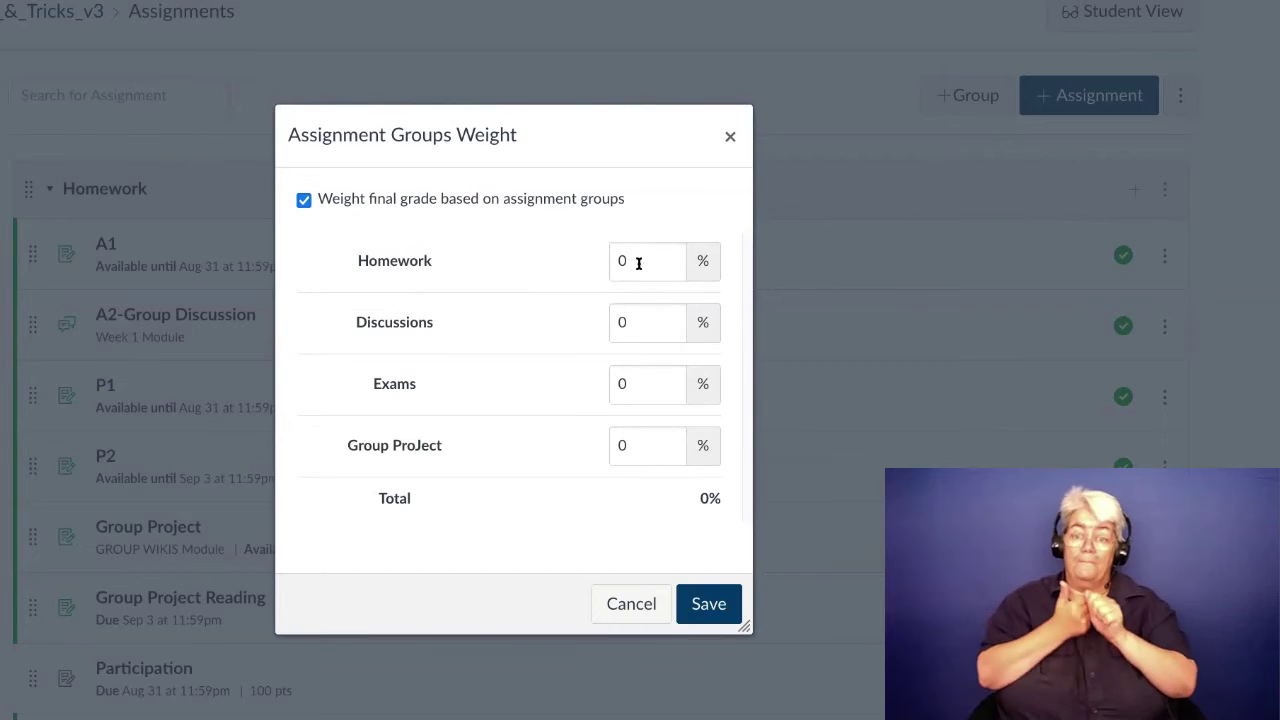
Step: Set the group weights to Homework 10%, Discussions 10%, Exams 40% and Group ProJect 40%, and save them
drag(637, 263, 535, 260)
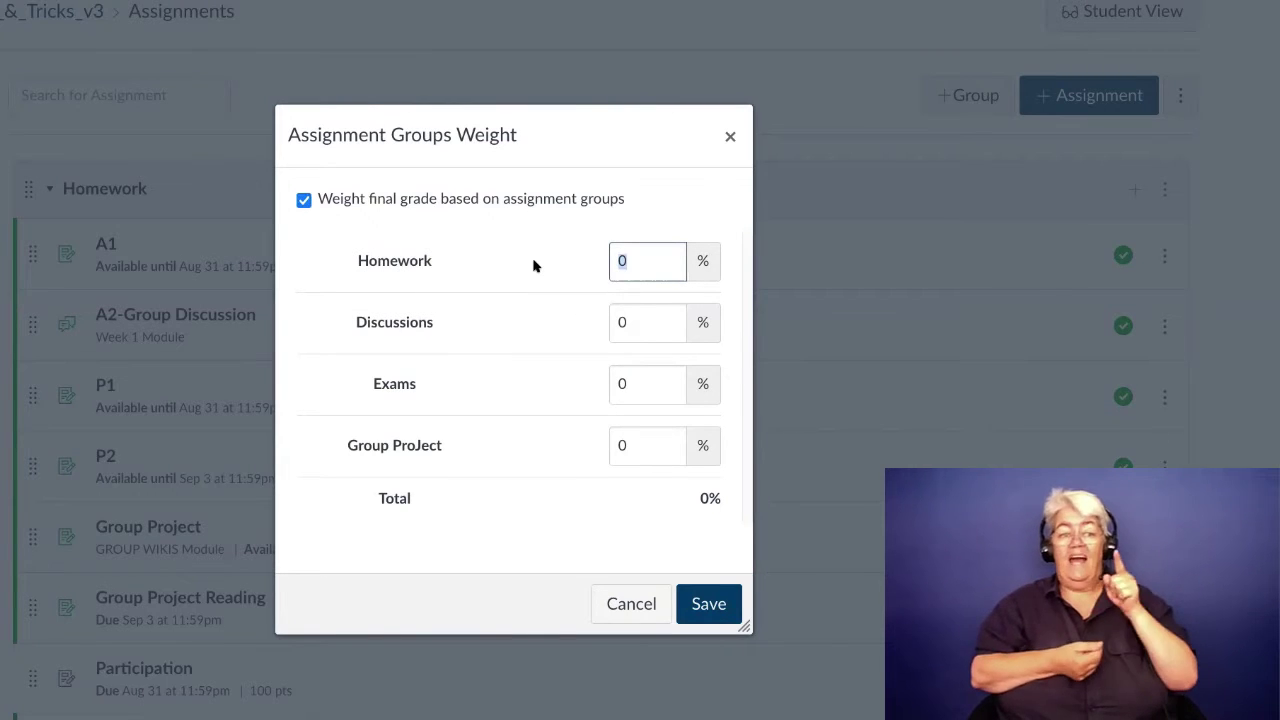
text(10)
drag(649, 333, 573, 327)
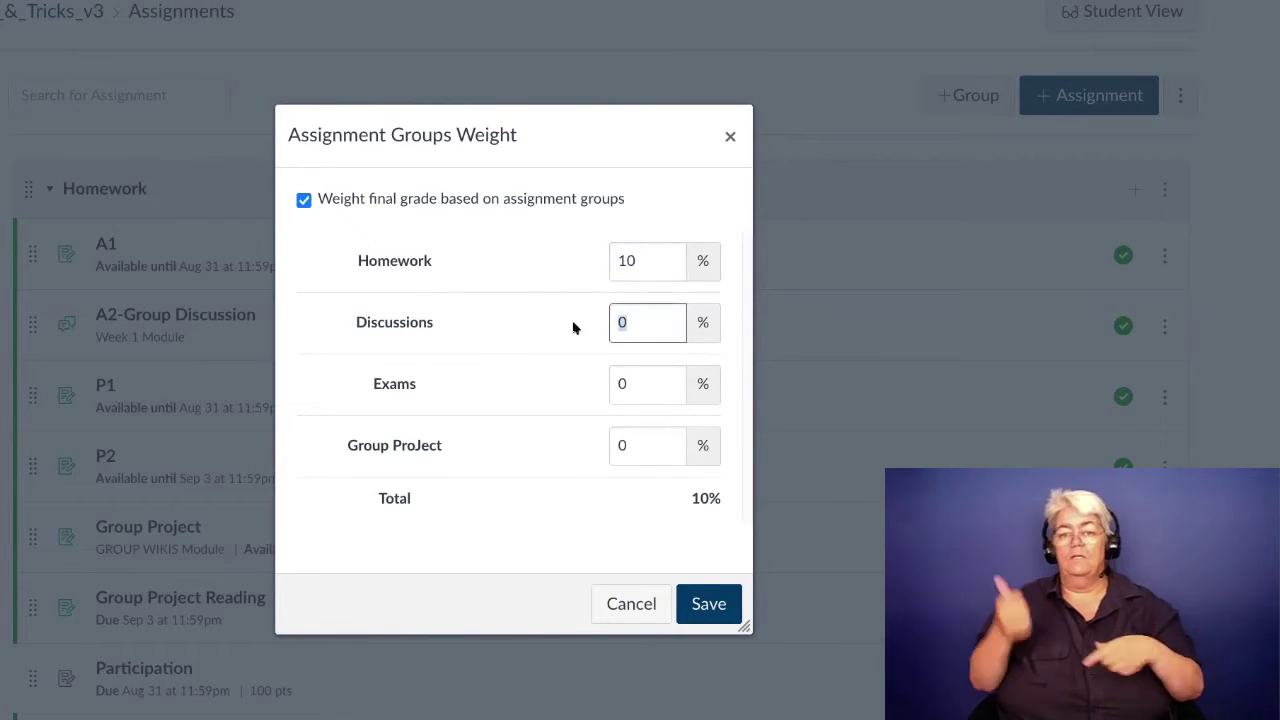
text(10)
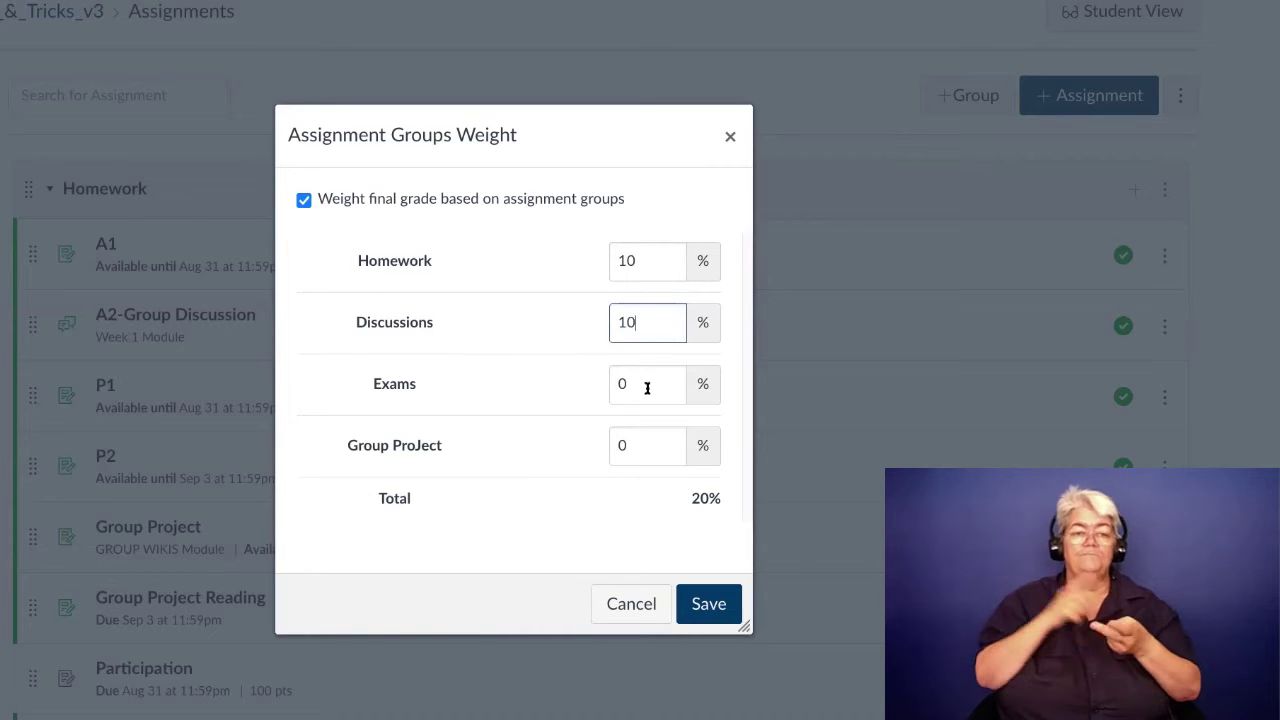
drag(648, 386, 609, 391)
text(40)
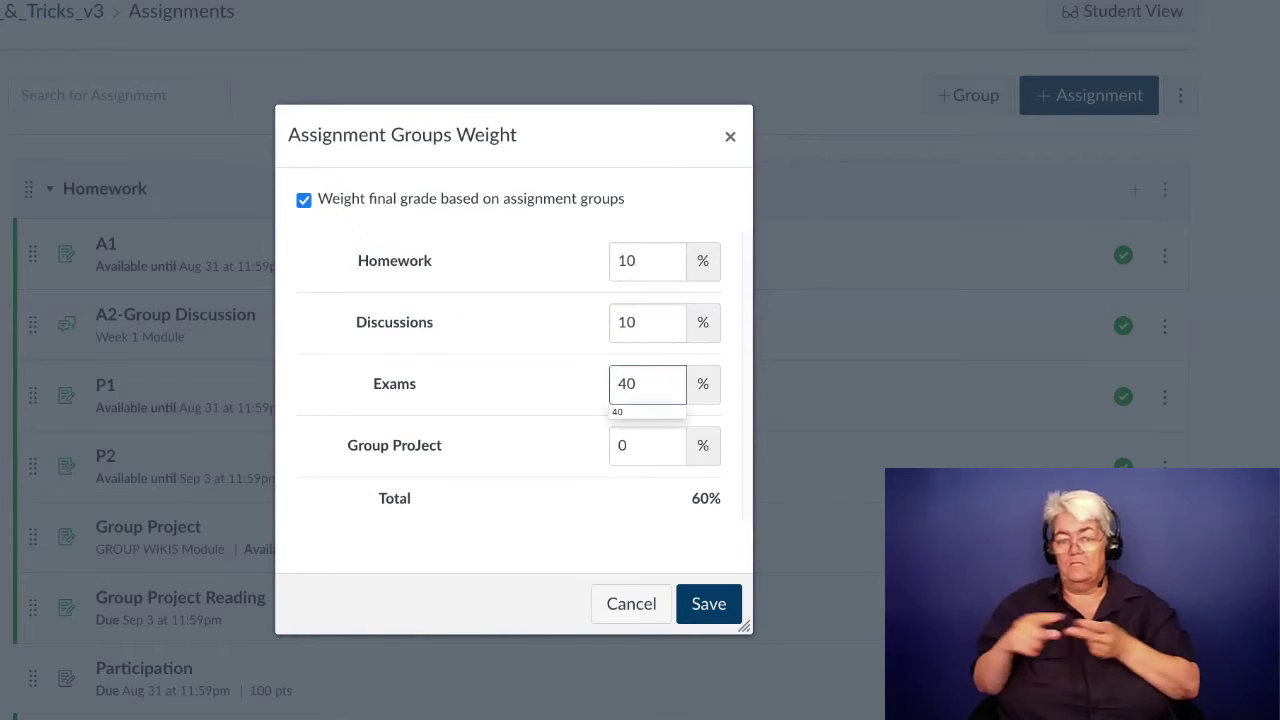
double_click(632, 446)
key(BackSpace)
text(40)
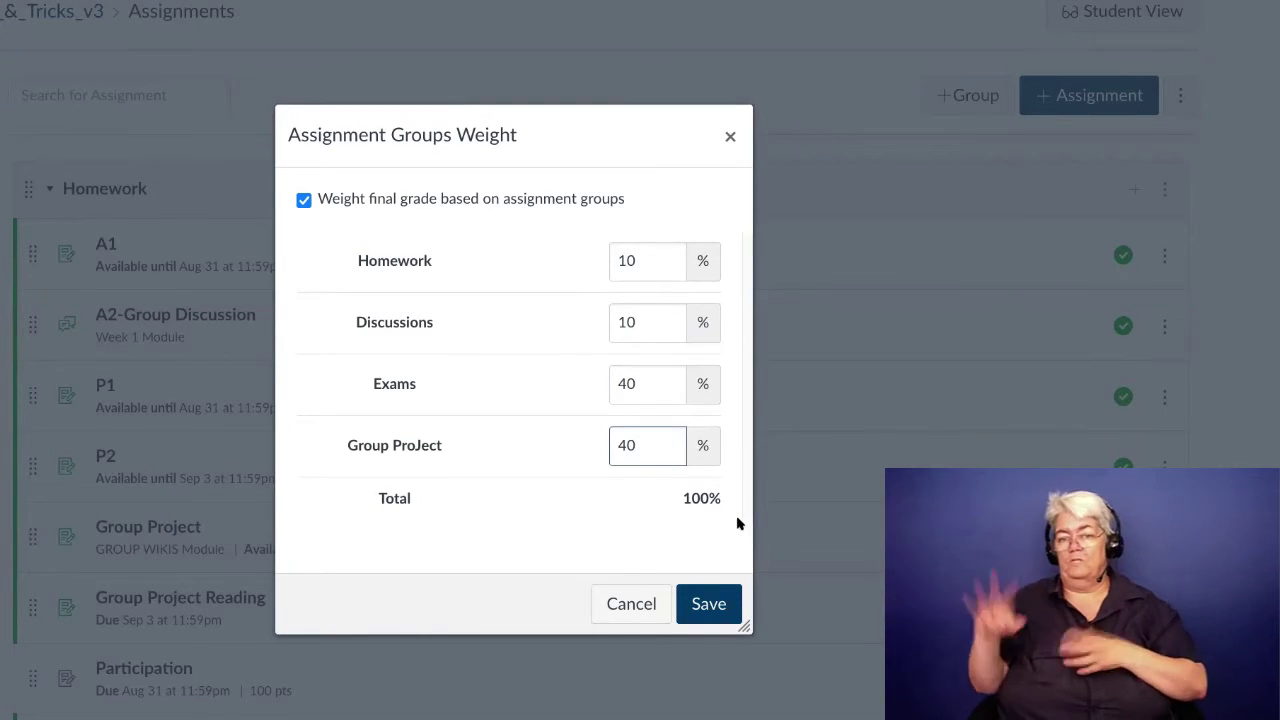
click(709, 604)
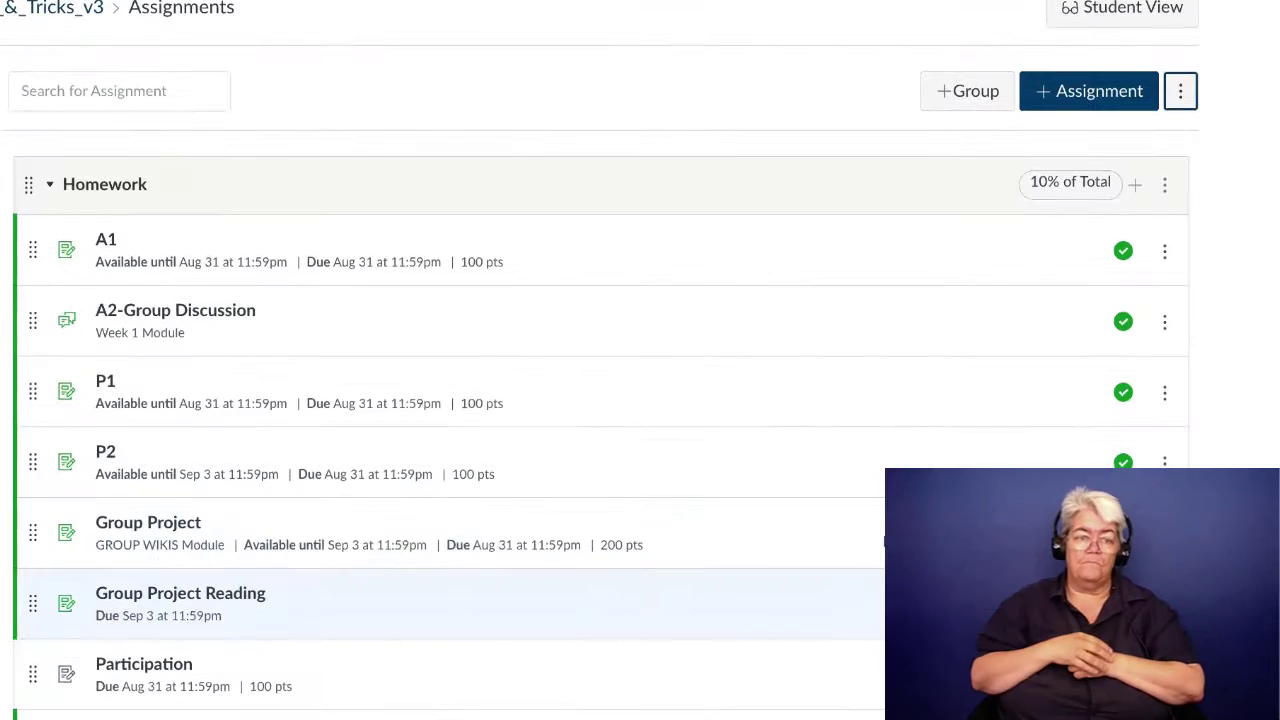
scroll(1032, 300, down, 5)
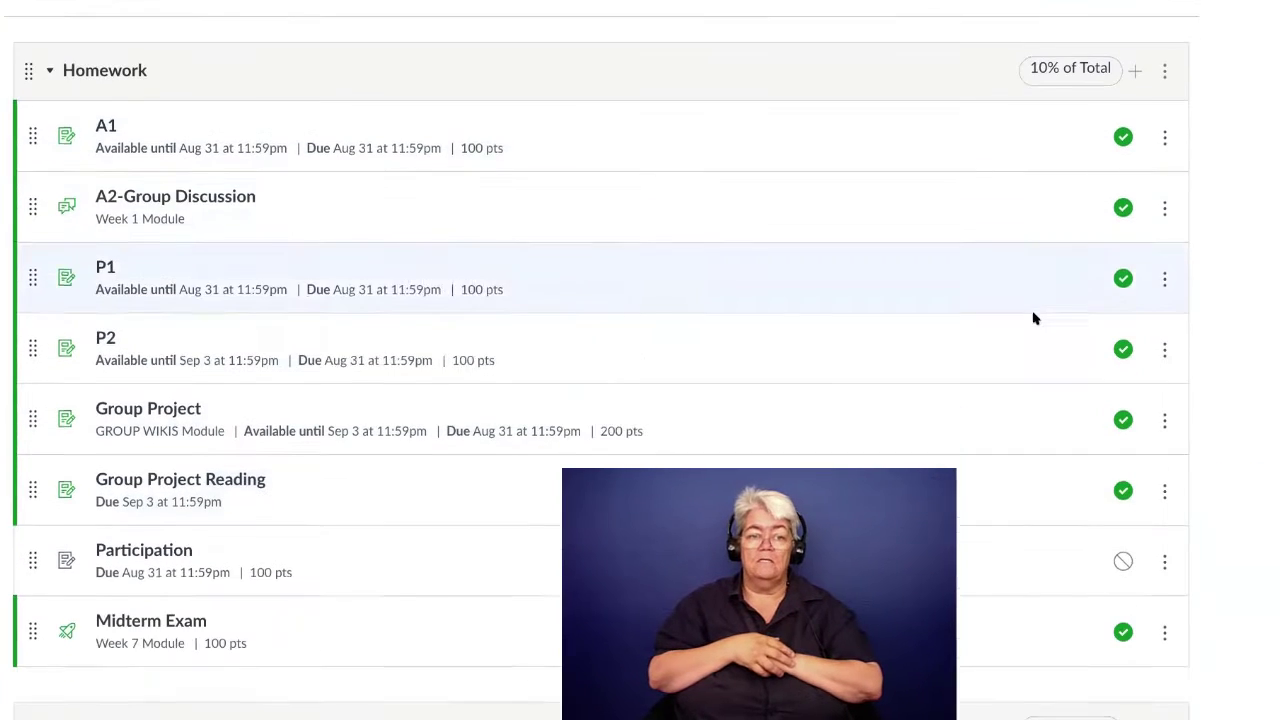
scroll(1085, 445, up, 5)
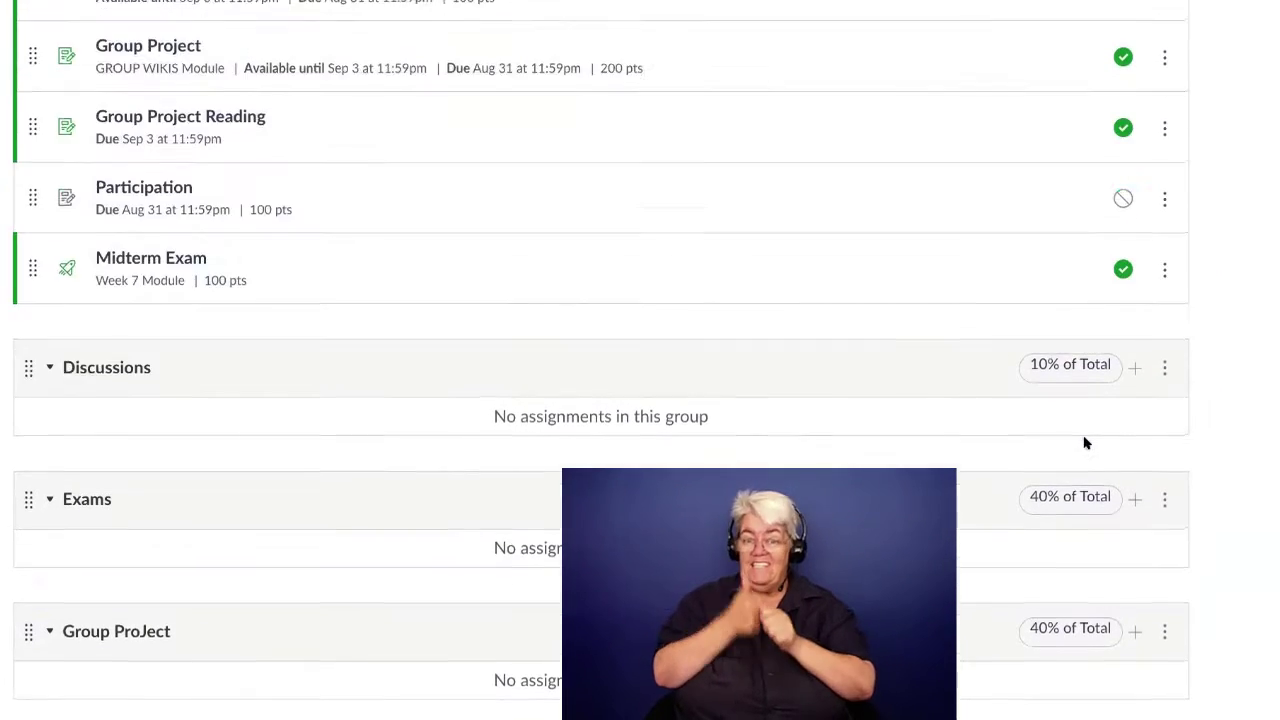
Step: Move the Midterm Exam from Homework into the Exams group and A2-Group Discussion into the Discussions group
scroll(1077, 437, down, 2)
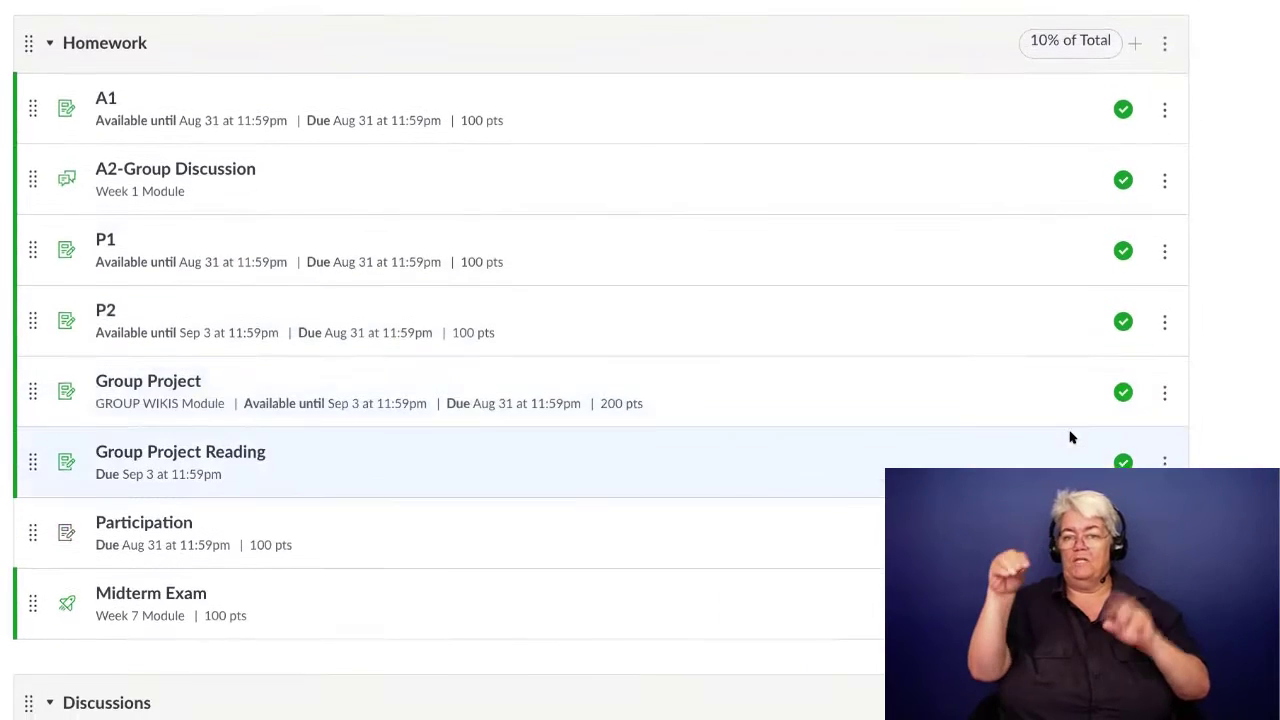
scroll(1073, 408, up, 1)
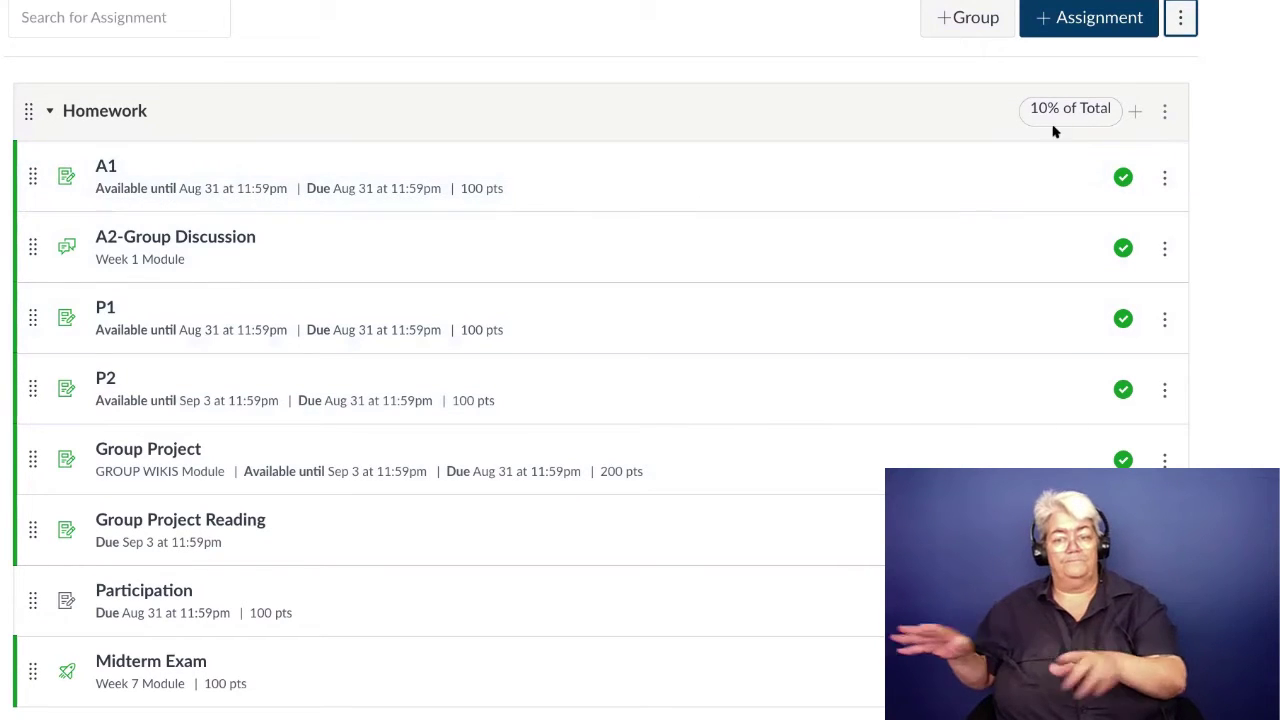
scroll(492, 220, down, 2)
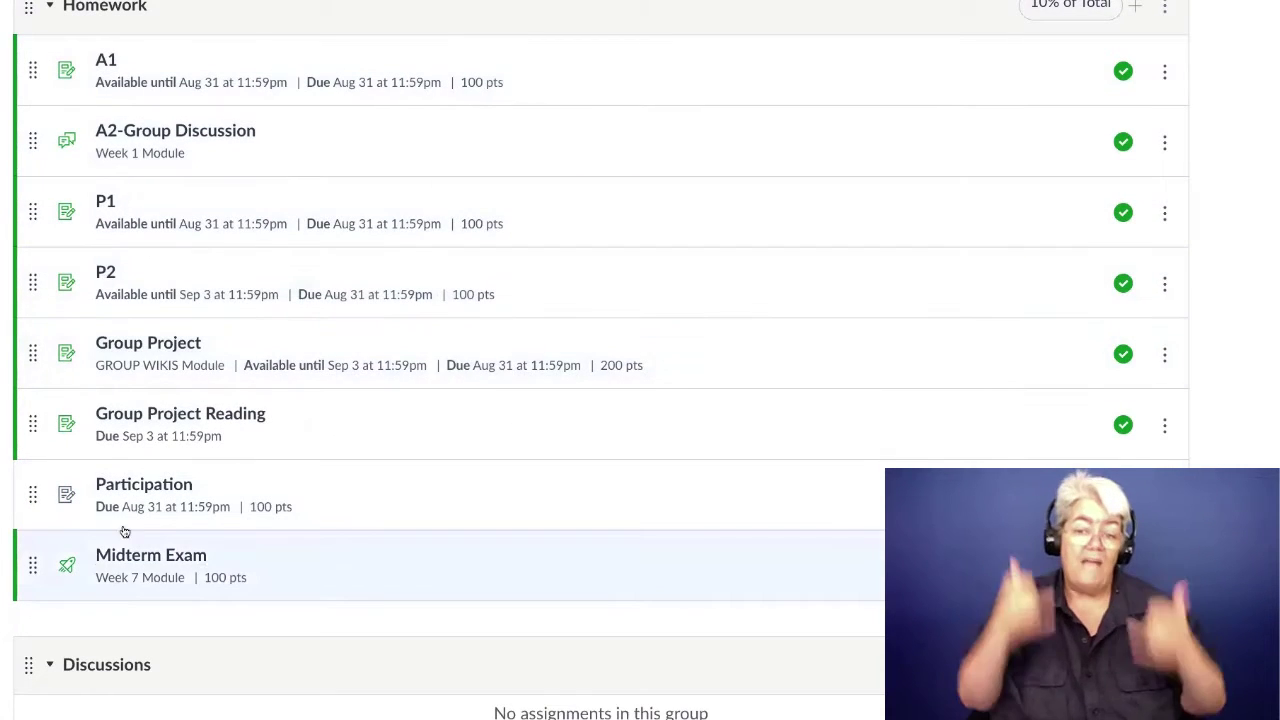
scroll(151, 538, down, 2)
scroll(151, 541, down, 1)
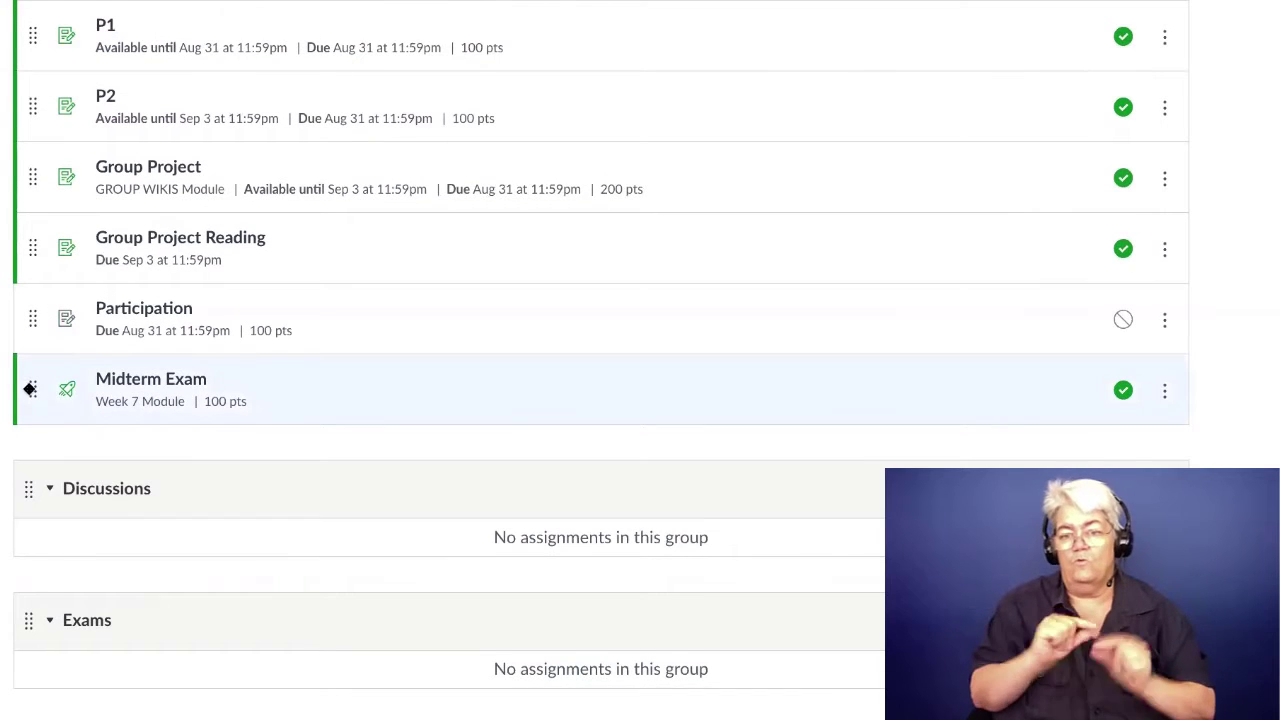
drag(30, 389, 34, 606)
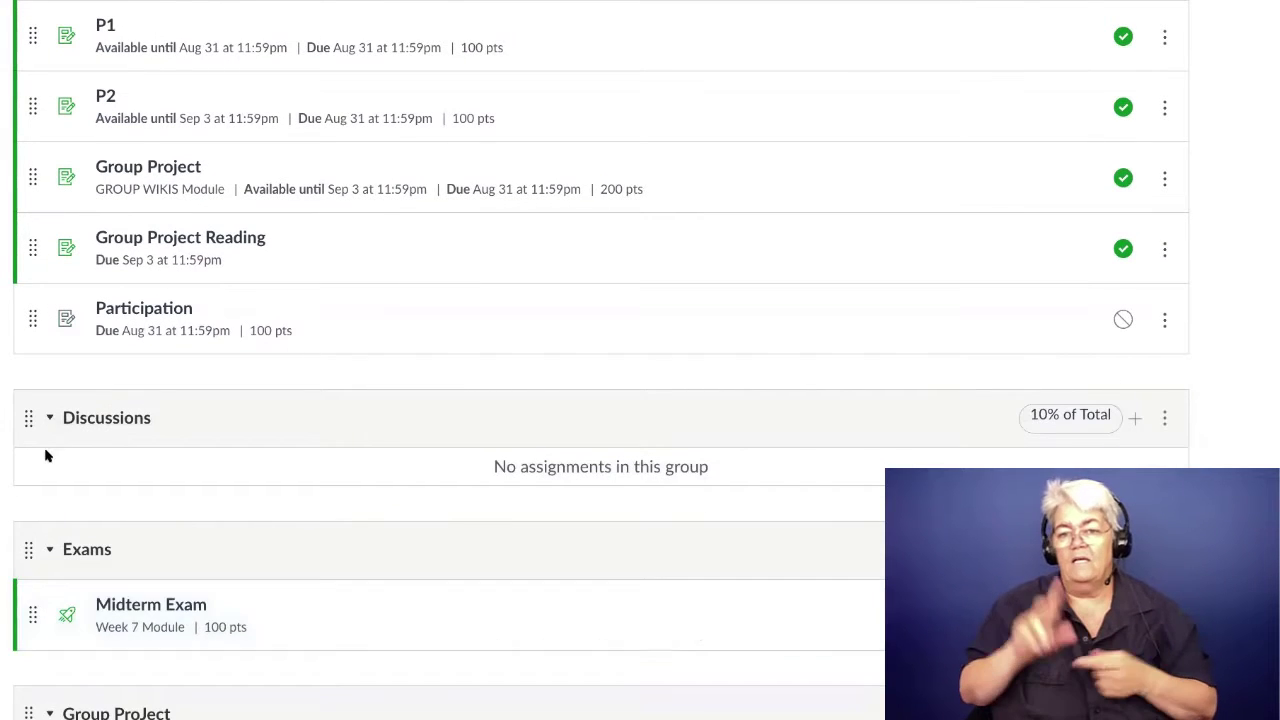
scroll(46, 449, up, 2)
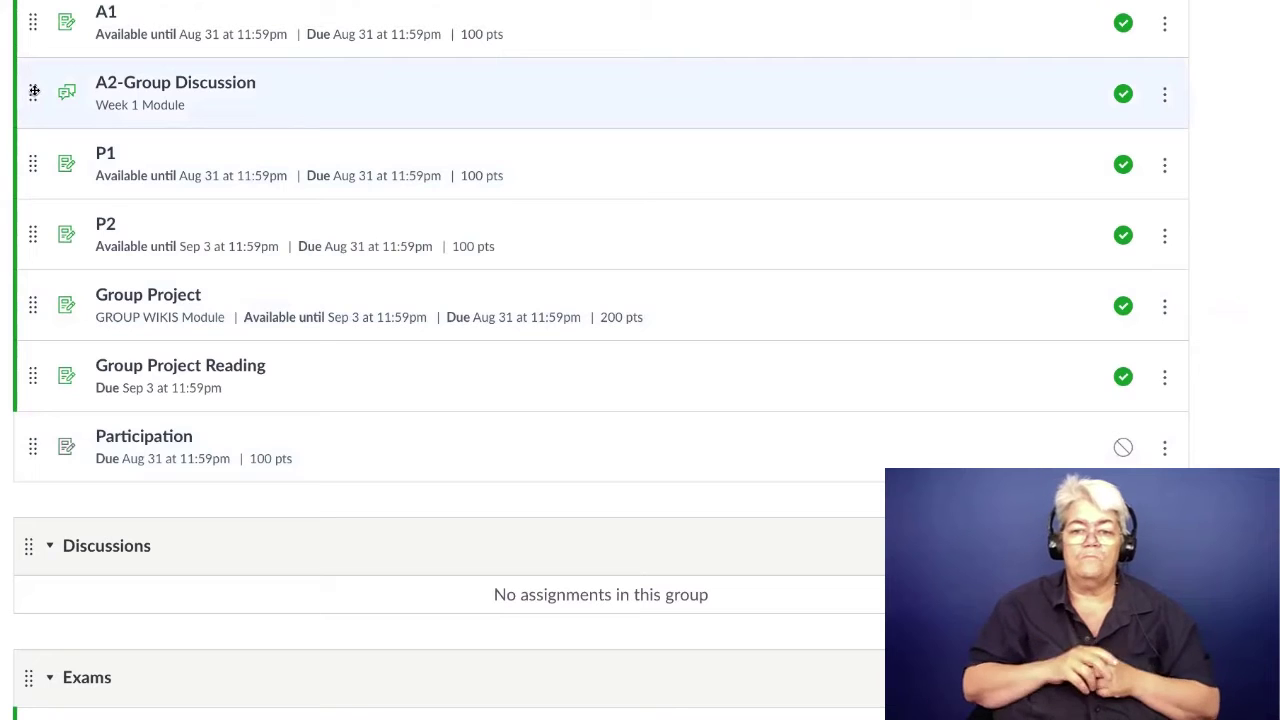
drag(31, 91, 36, 543)
Step: Move Group Project and Group Project Reading from Homework into the Group ProJect group
scroll(126, 429, down, 2)
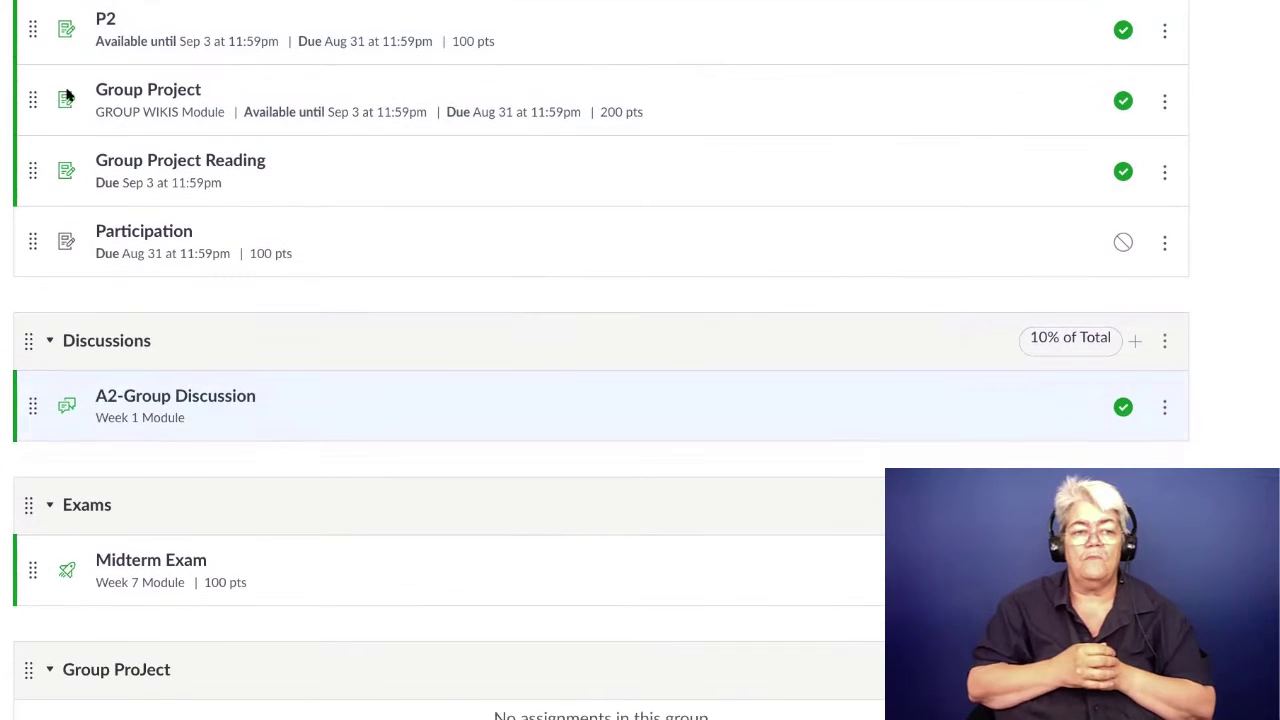
drag(31, 100, 29, 666)
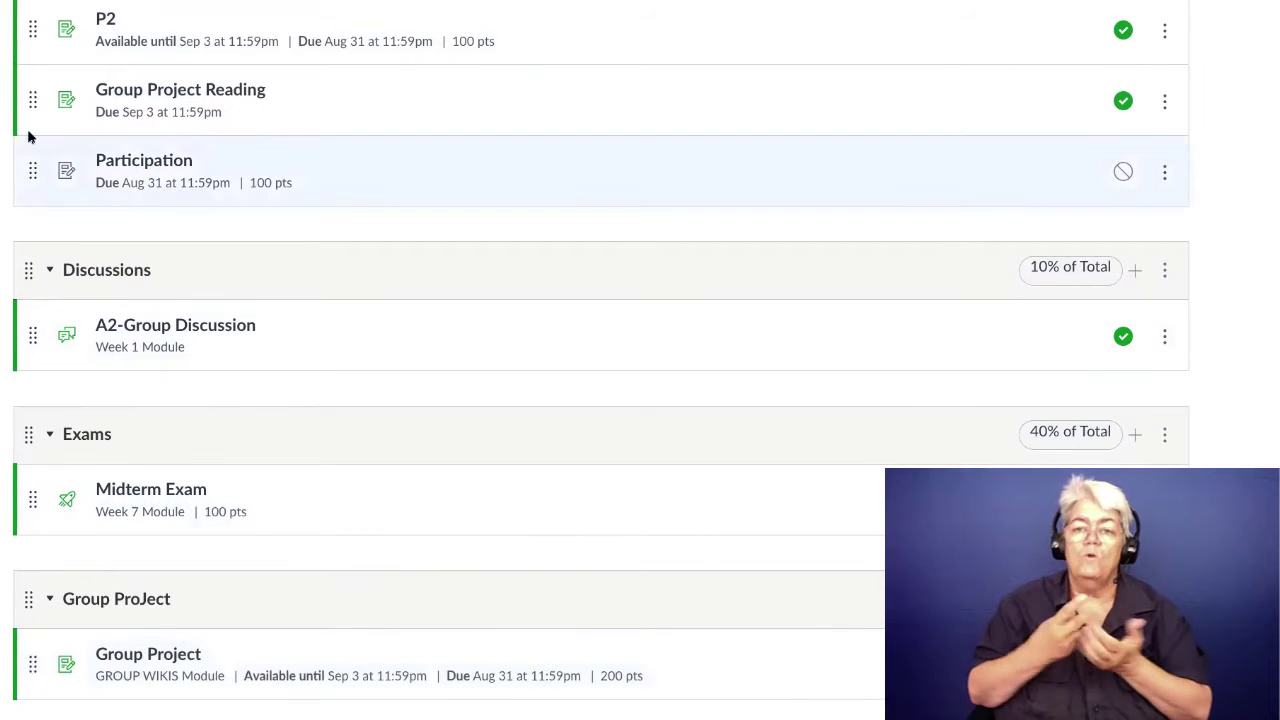
drag(29, 100, 49, 668)
Step: Review which assignments each group holds and the weight of the Homework, Discussions, Exams and Group ProJect groups
scroll(271, 114, up, 3)
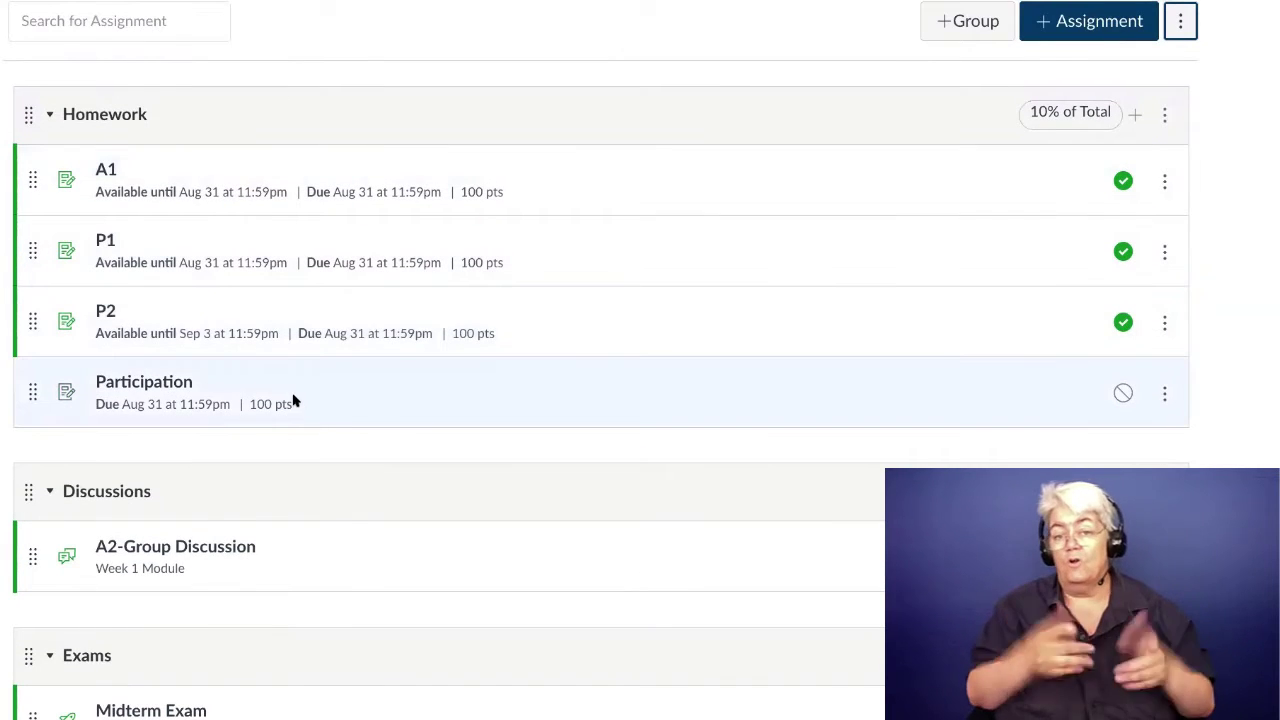
scroll(303, 400, down, 1)
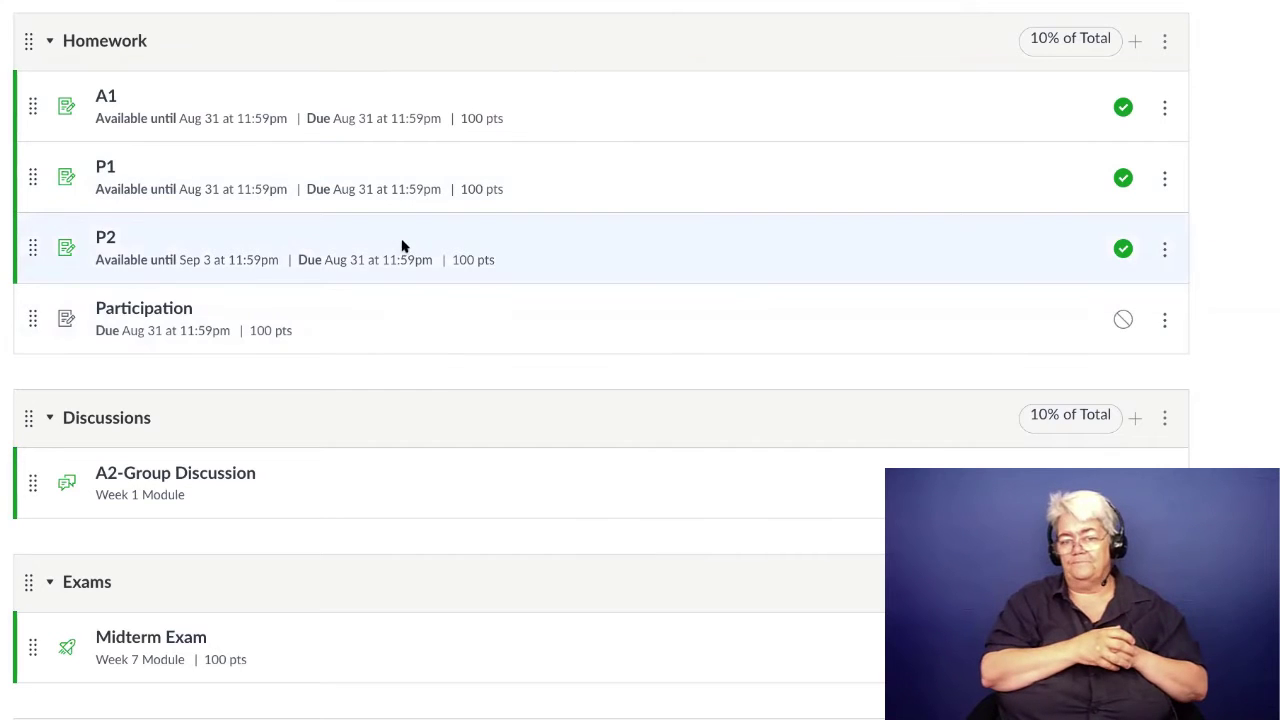
scroll(403, 250, down, 3)
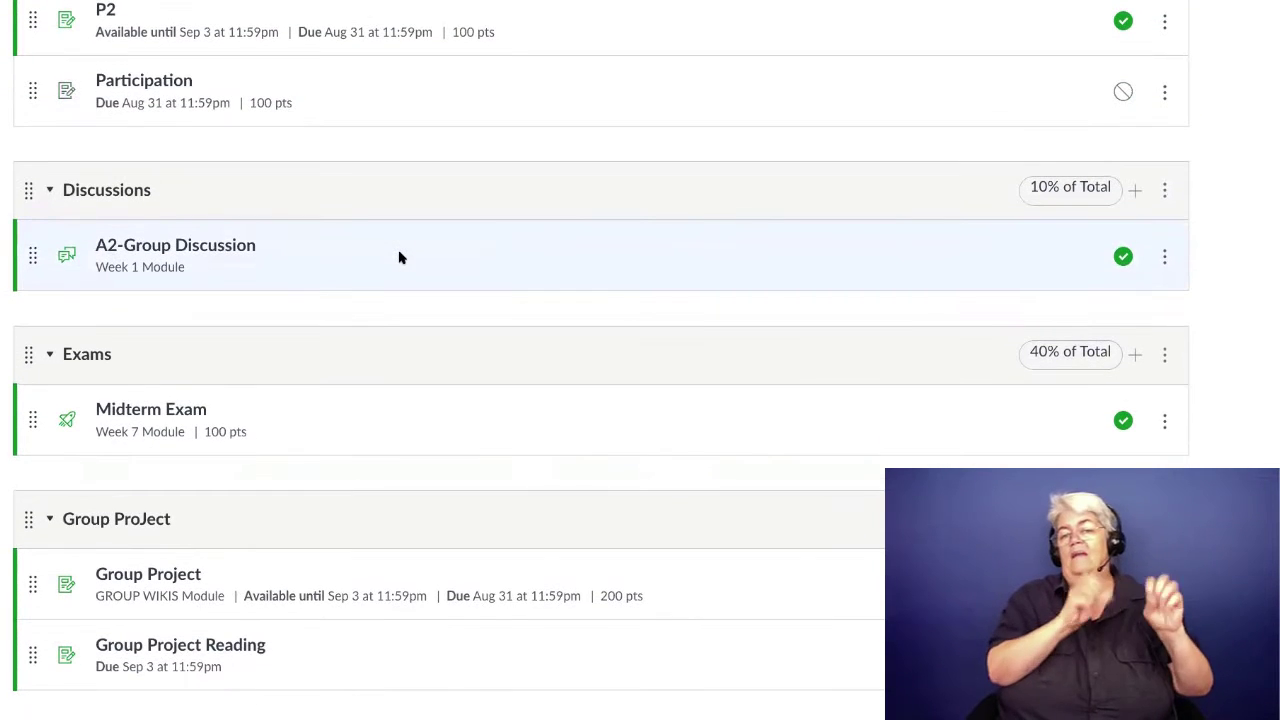
scroll(399, 257, down, 1)
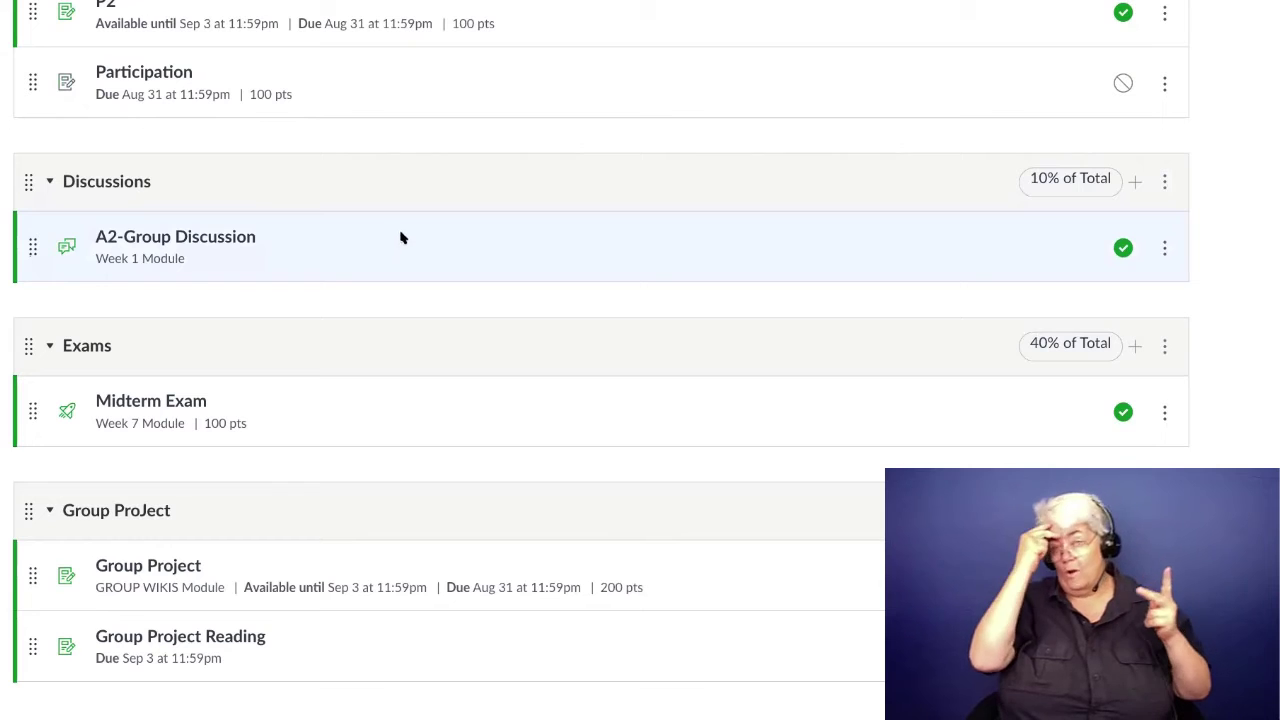
scroll(394, 257, down, 1)
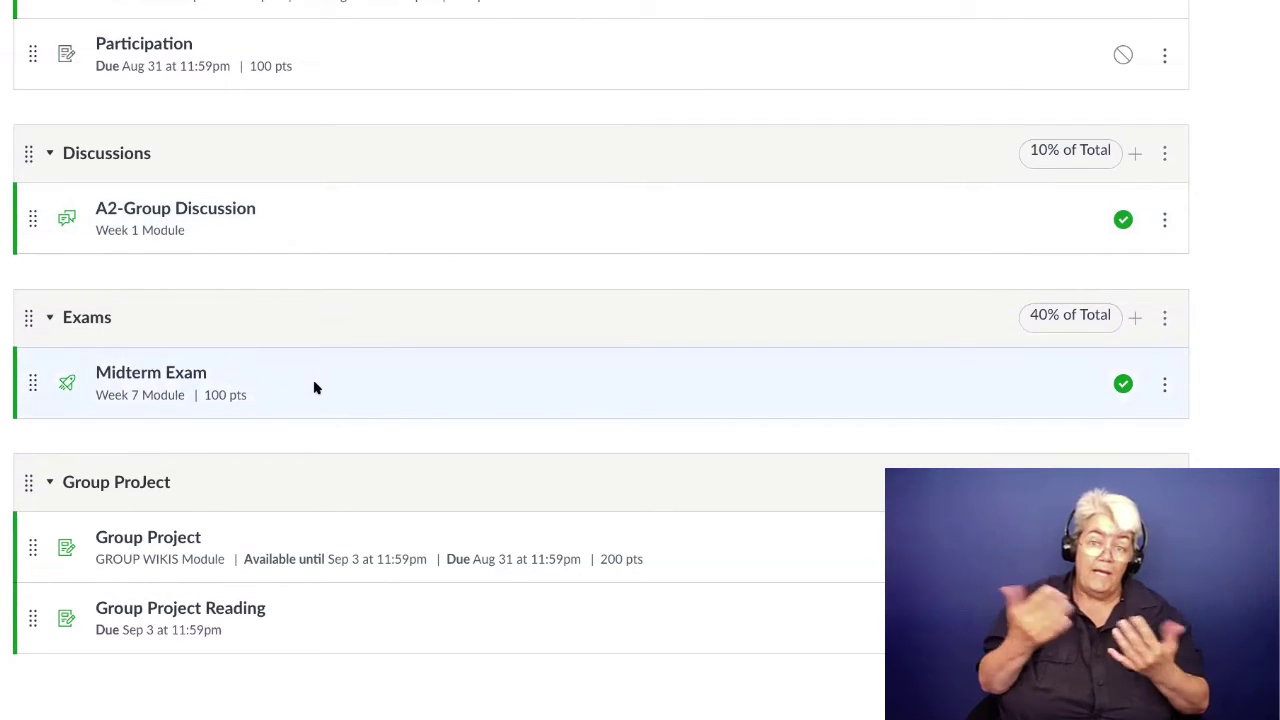
scroll(163, 457, up, 1)
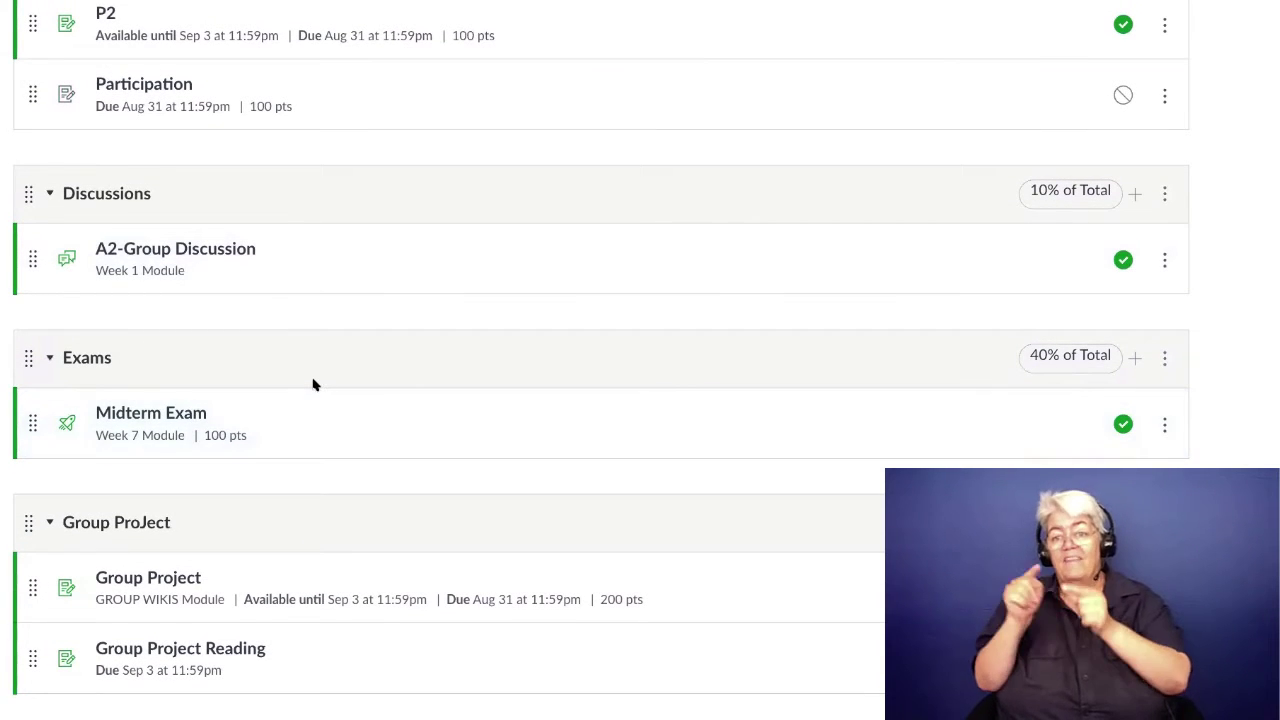
scroll(313, 385, up, 2)
scroll(313, 385, up, 1)
scroll(271, 391, up, 3)
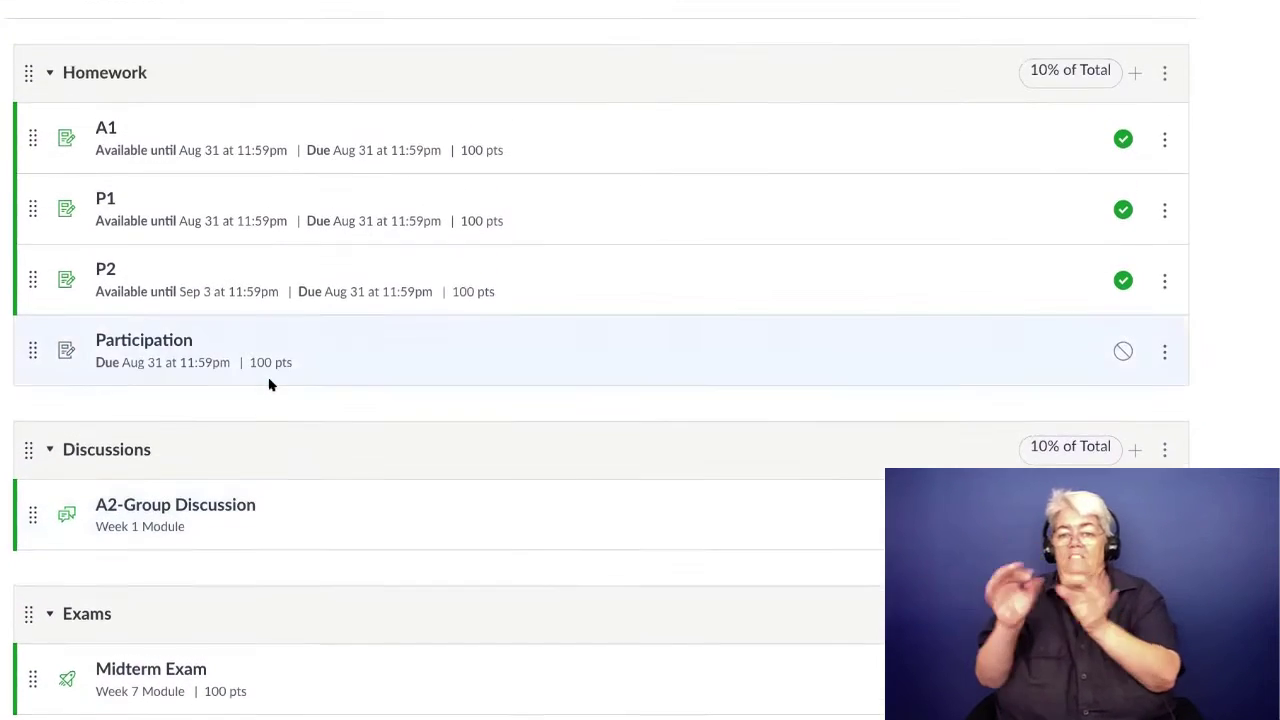
scroll(284, 386, up, 1)
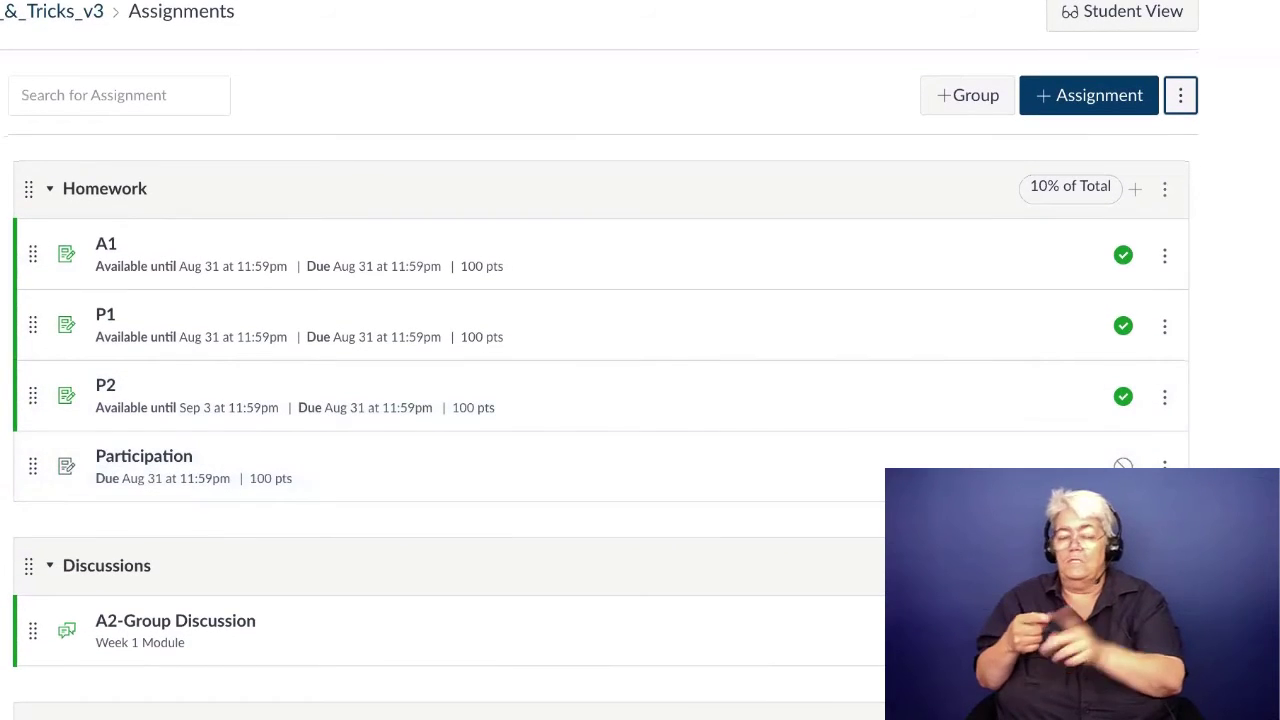
scroll(340, 690, down, 4)
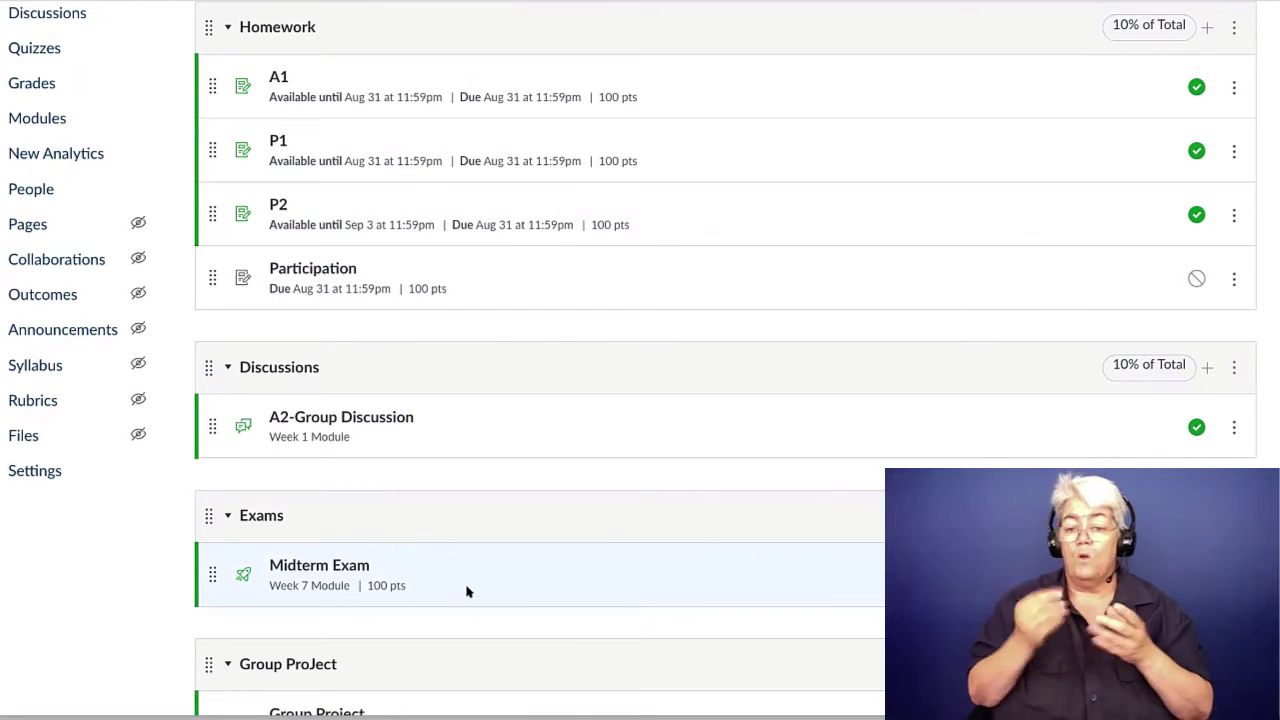
scroll(200, 360, up, 3)
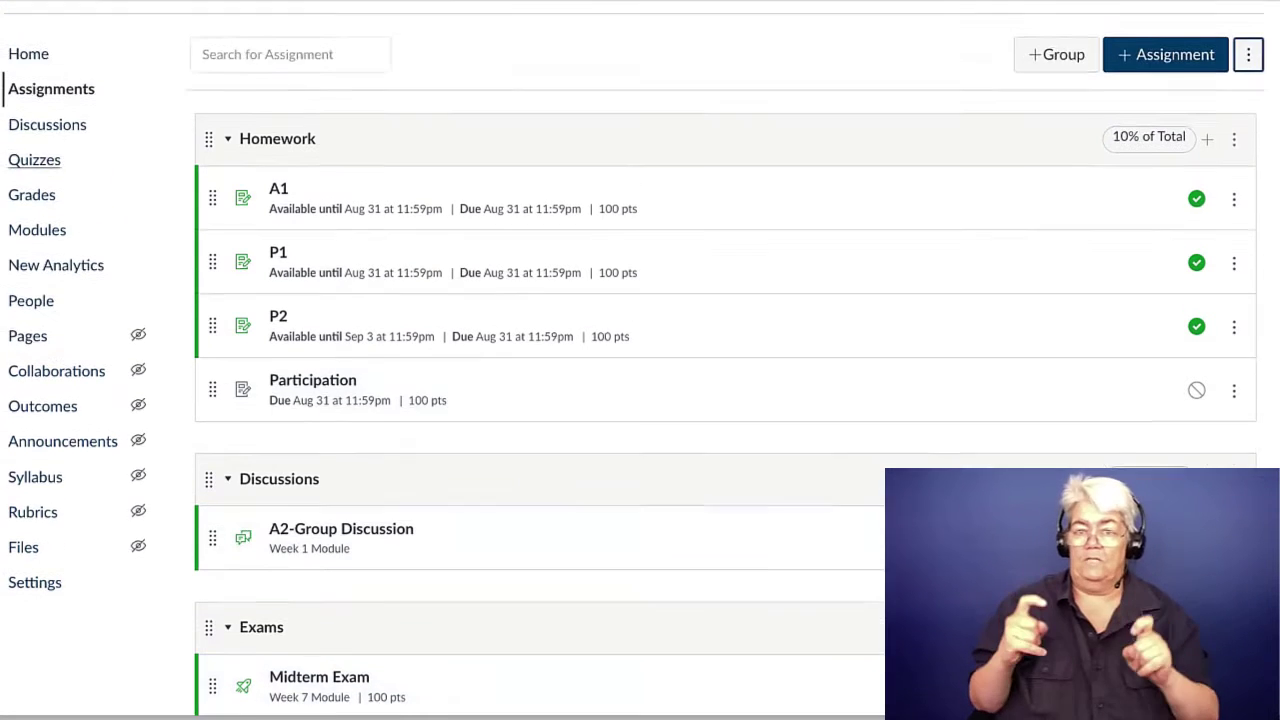
Step: Open the Final Exam practice quiz for editing and set its quiz type to Graded Quiz
click(50, 202)
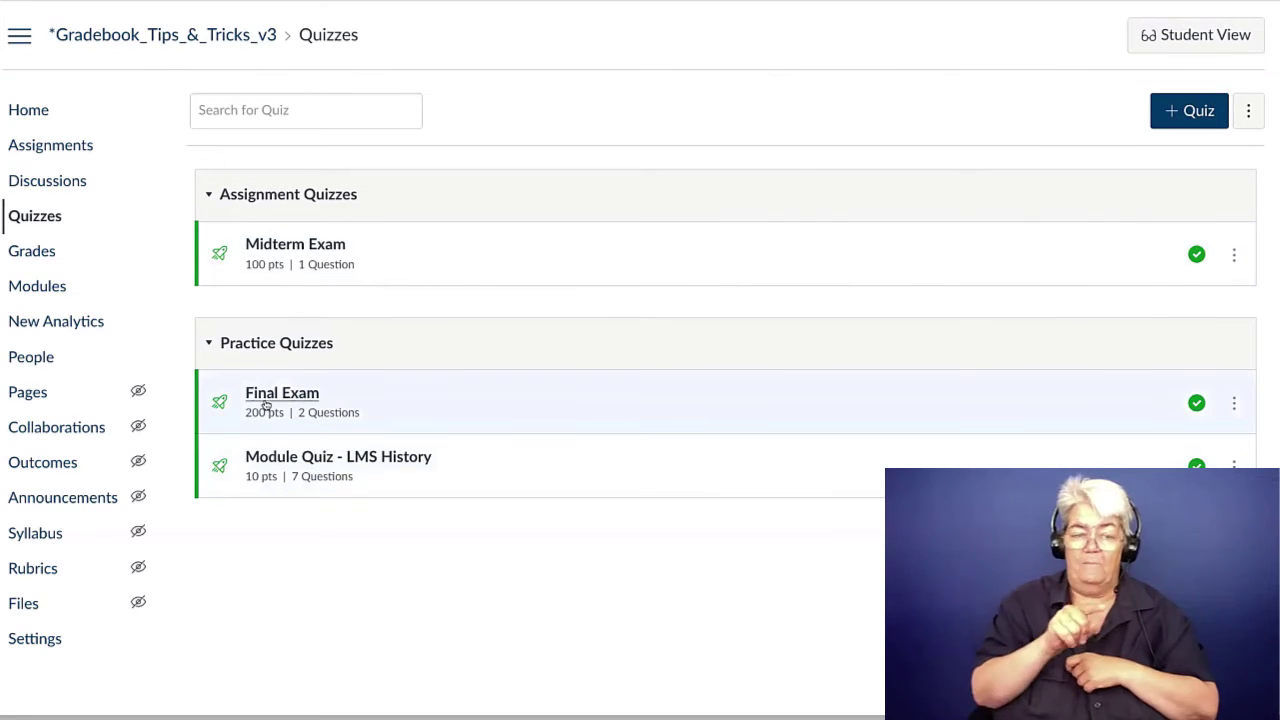
click(342, 388)
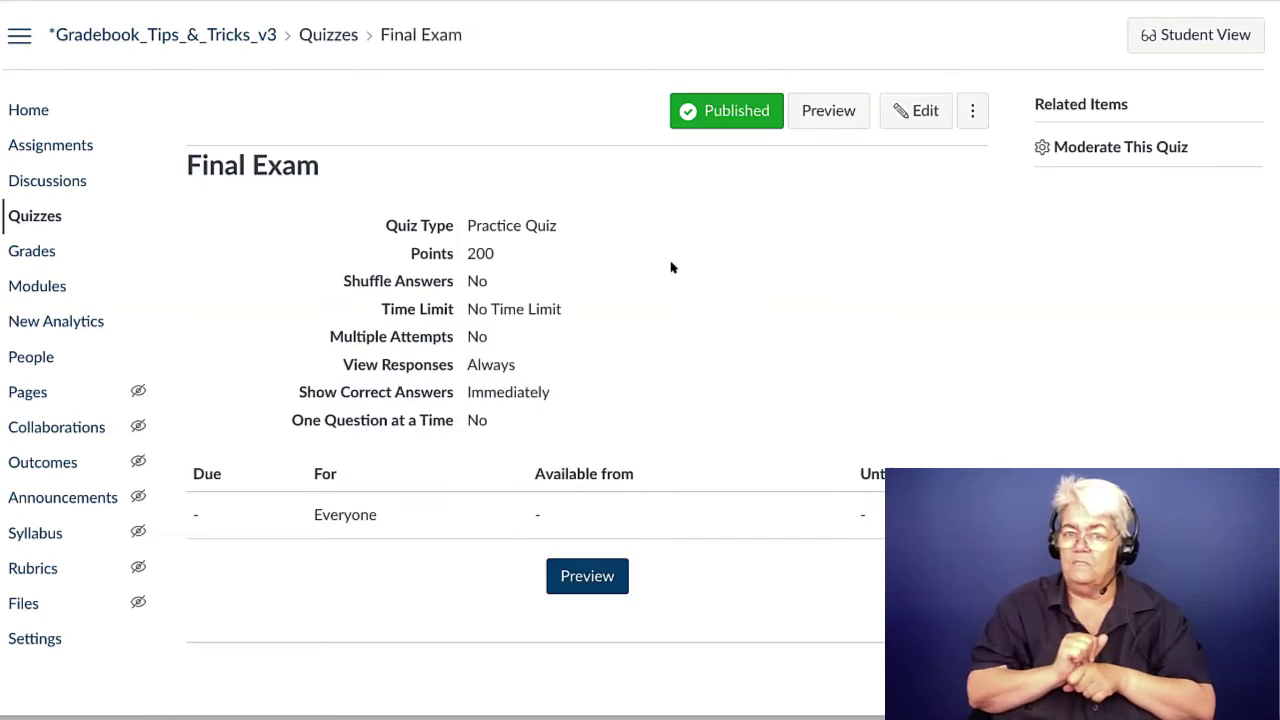
click(922, 112)
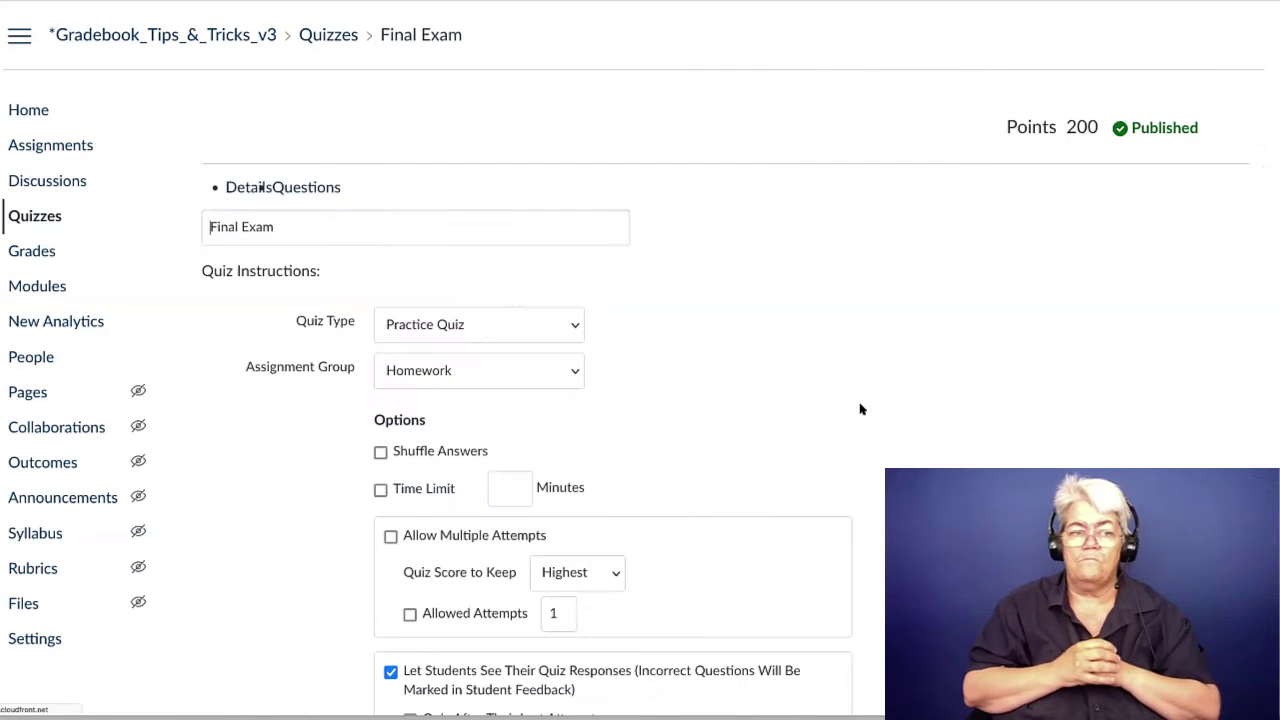
scroll(858, 389, down, 4)
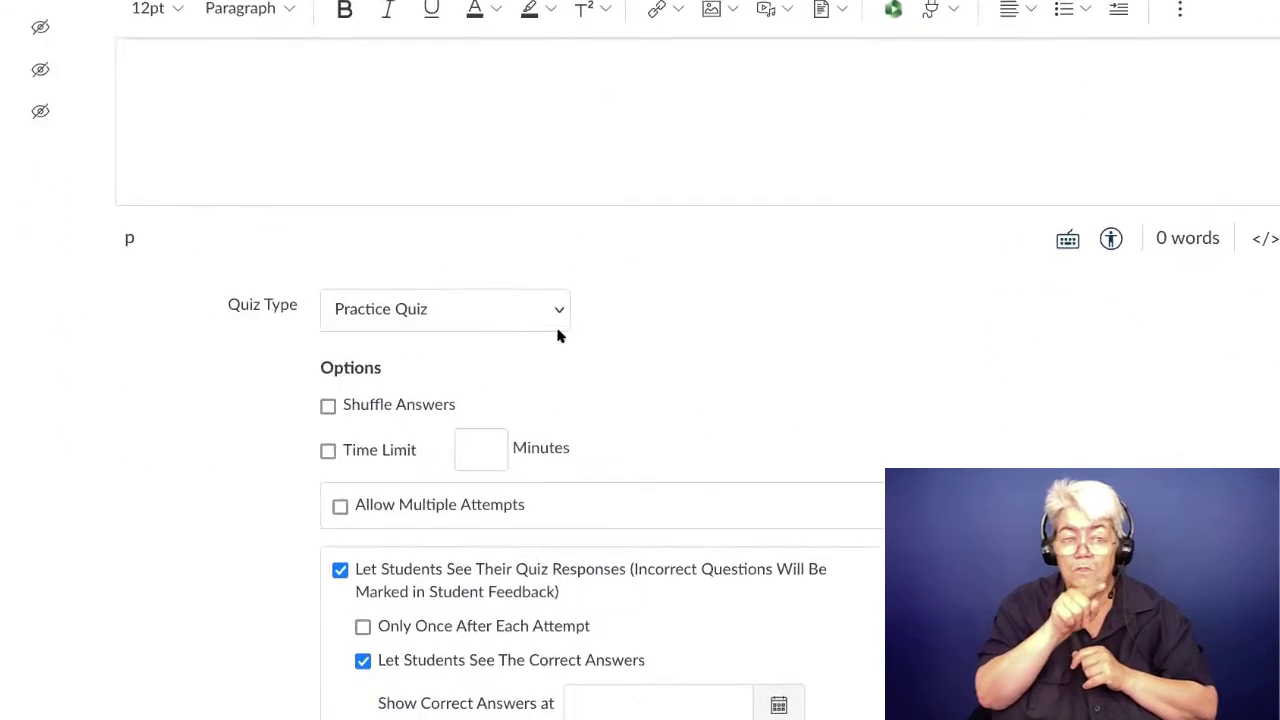
click(557, 309)
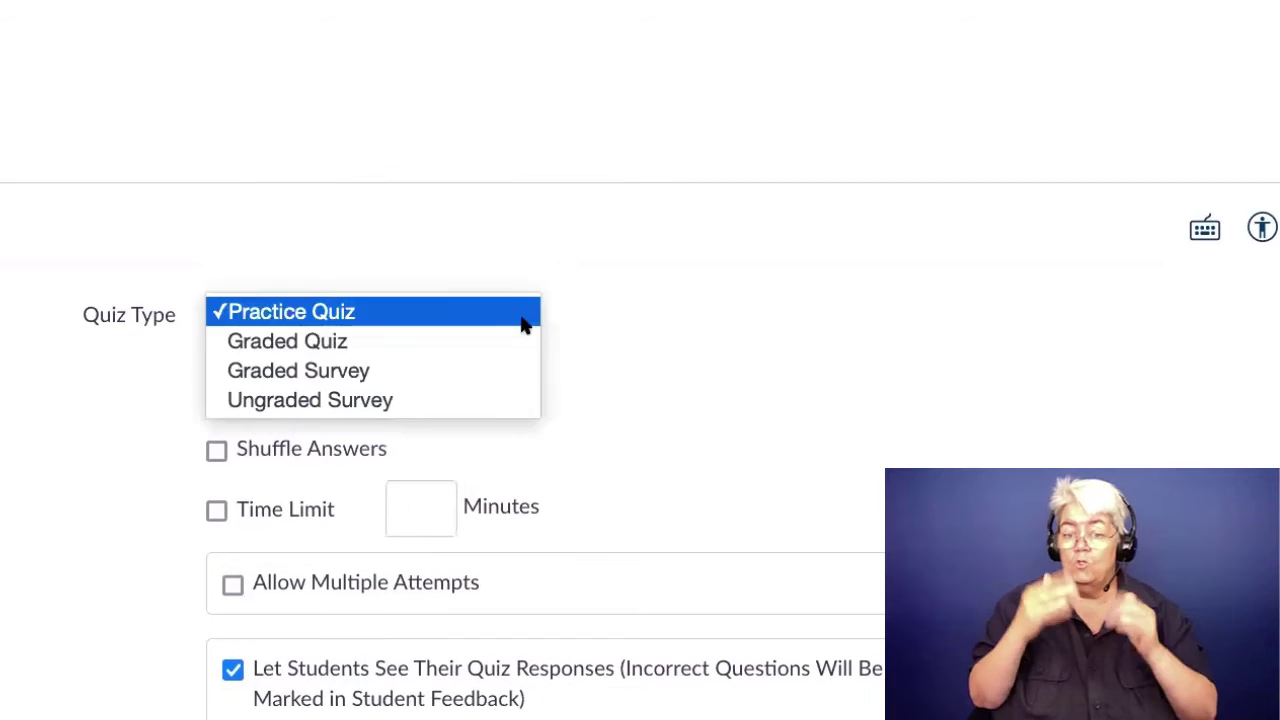
click(541, 323)
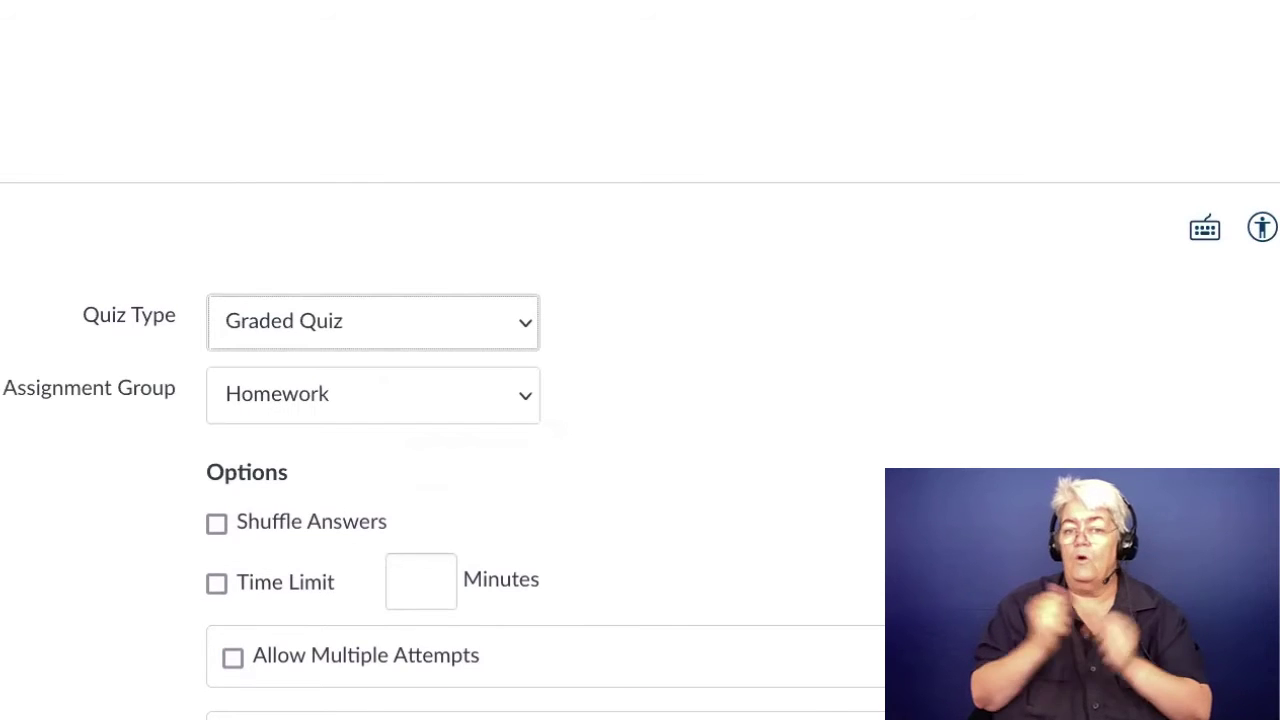
Step: Assign the Final Exam quiz to the Exams assignment group and save the quiz
scroll(640, 400, down, 2)
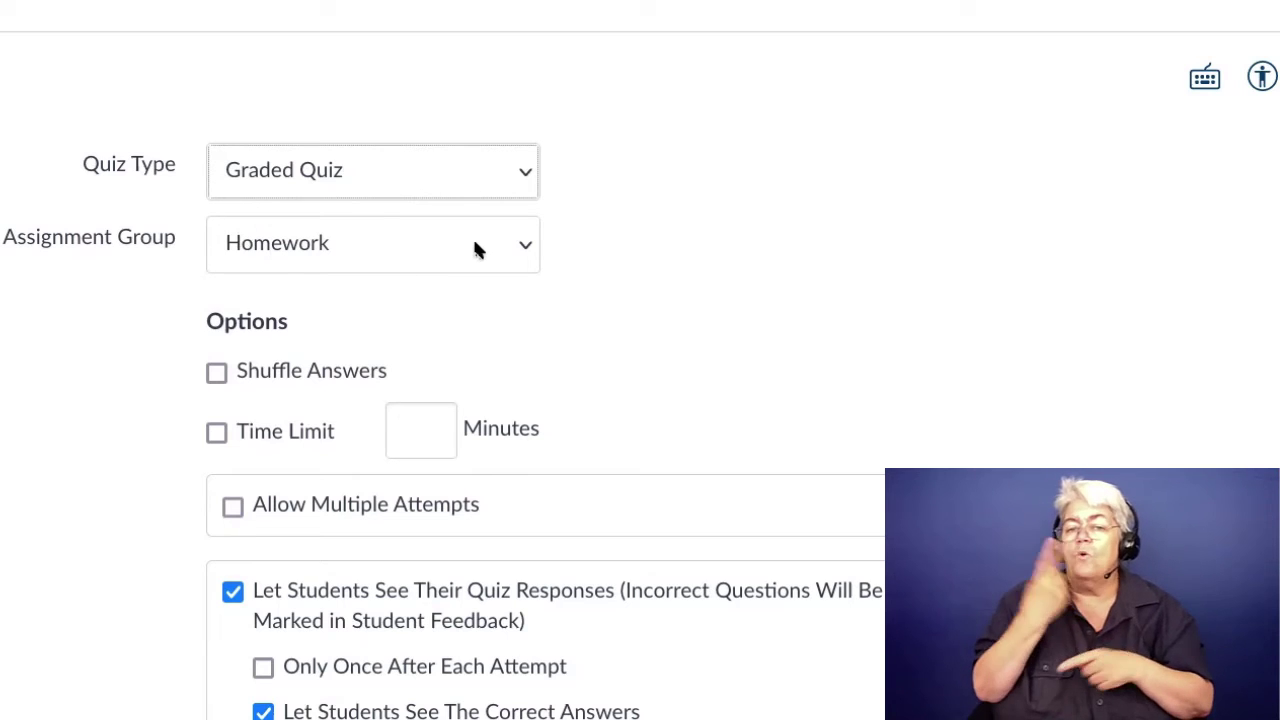
click(523, 243)
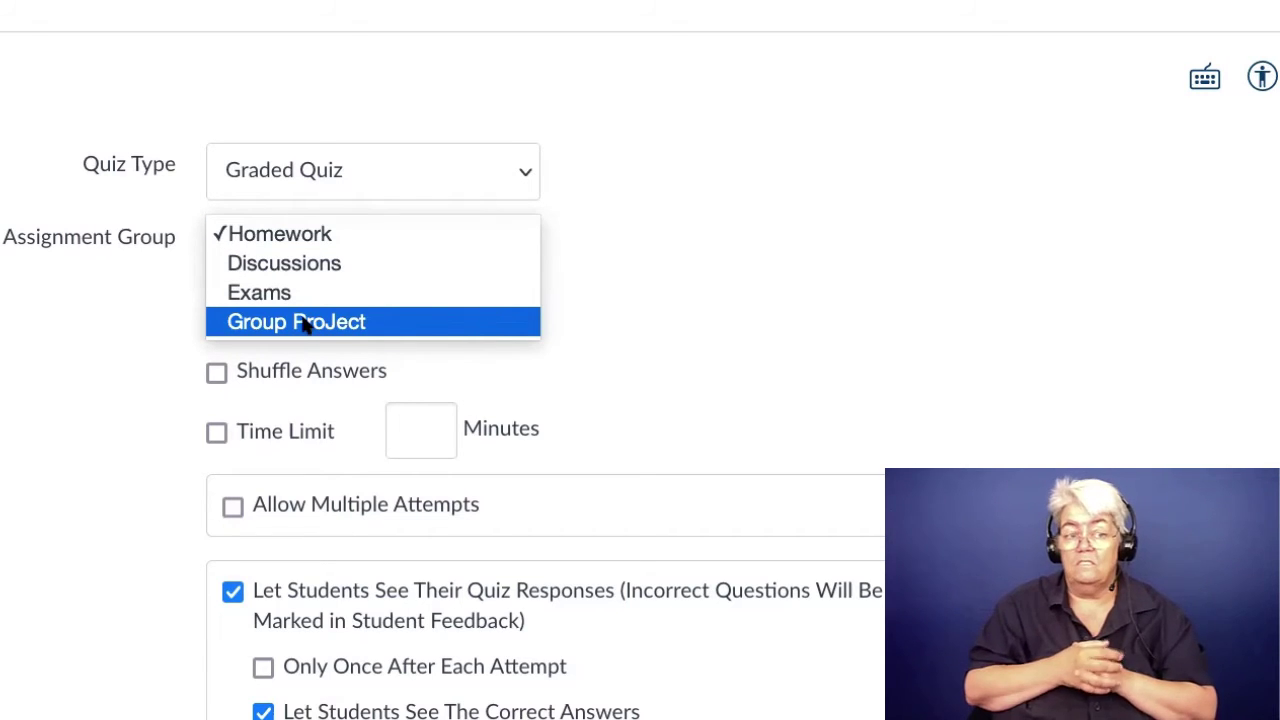
click(286, 293)
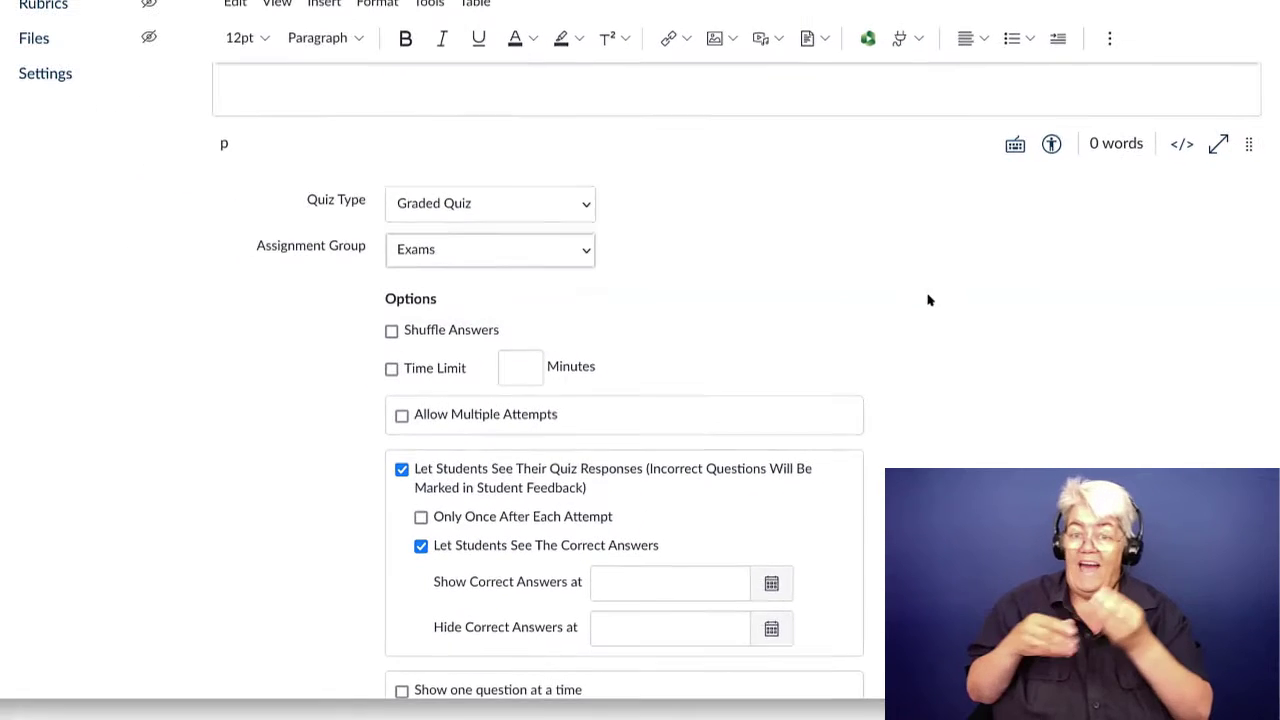
scroll(1097, 420, down, 6)
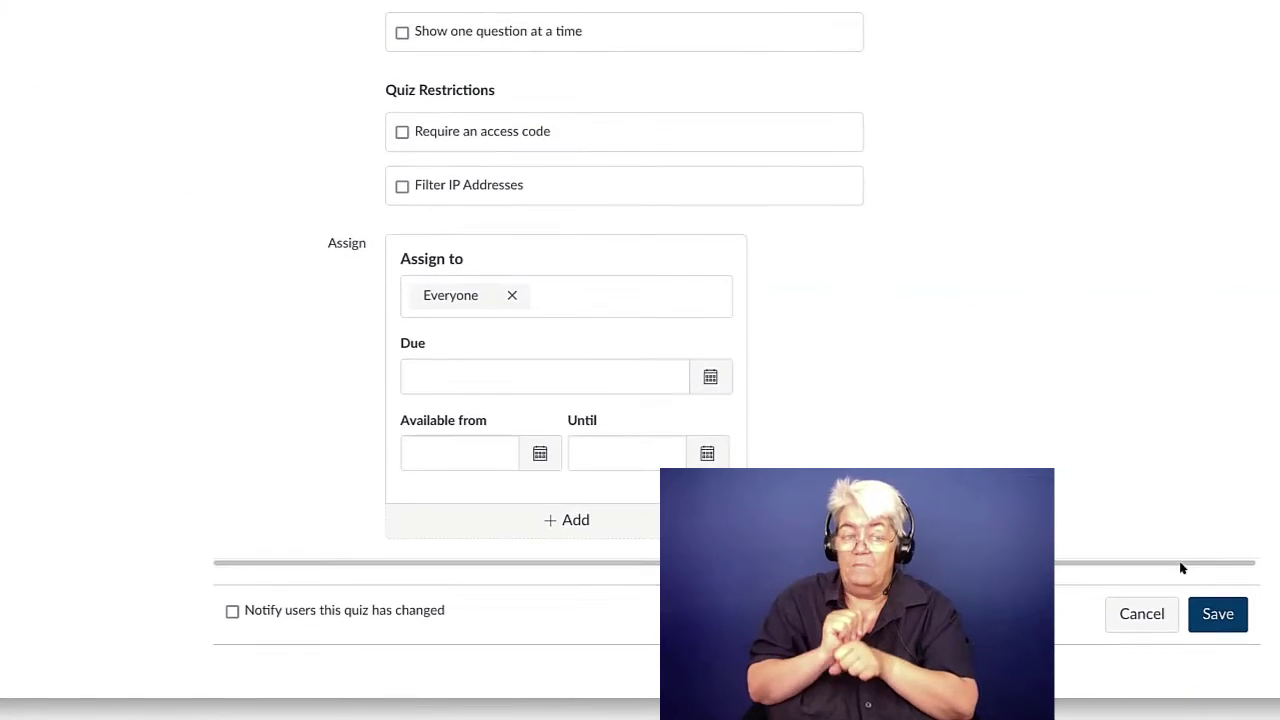
click(1218, 632)
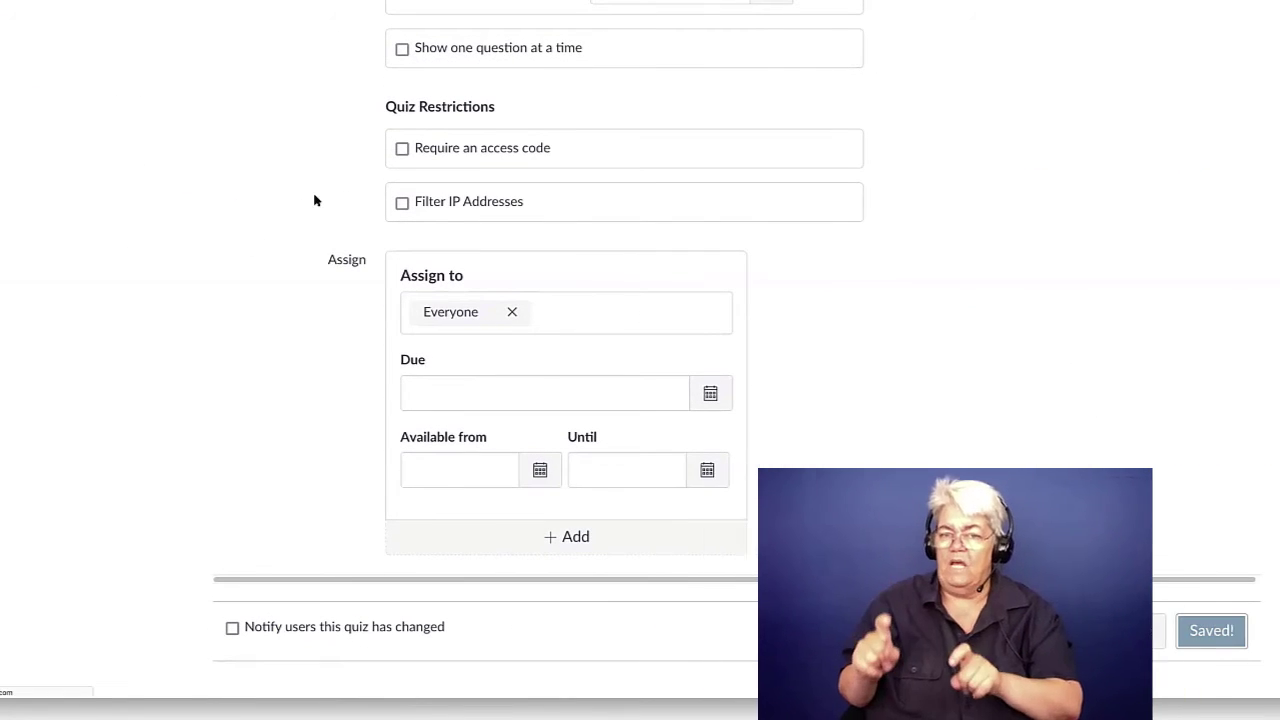
Step: Return to the course's assignments list and check the placement of the Final Exam among the weighted groups
click(86, 130)
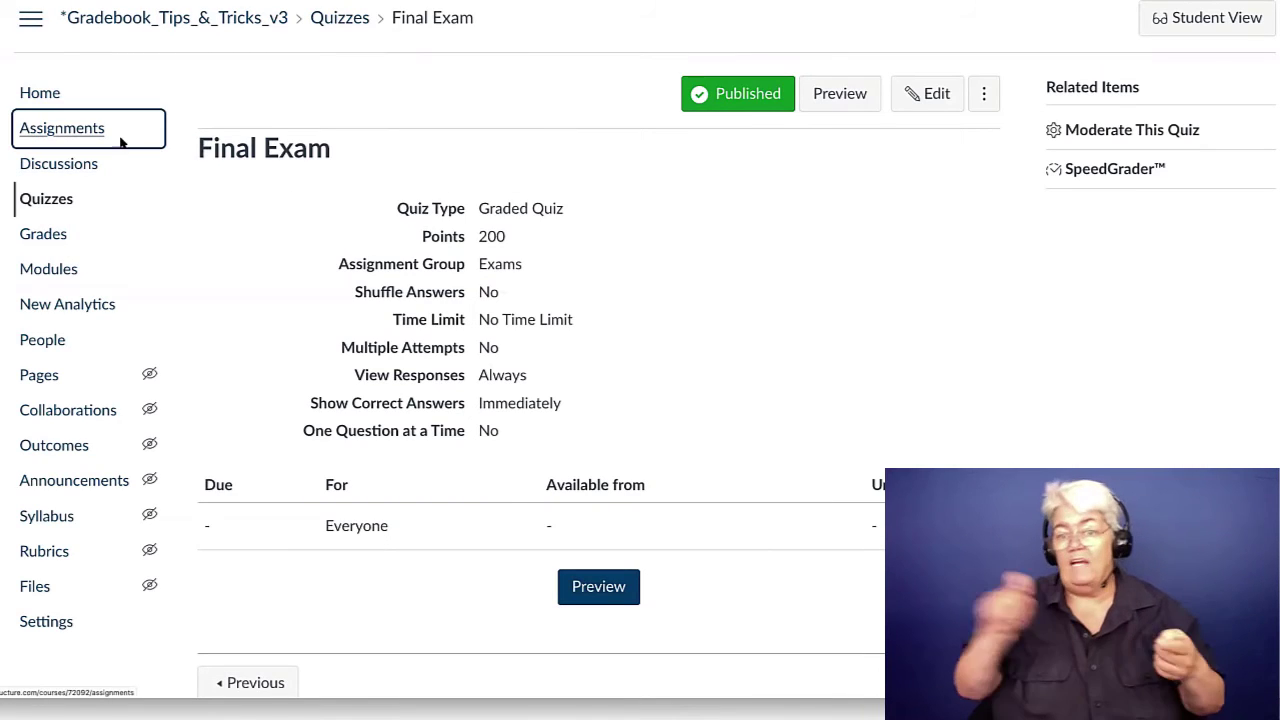
scroll(773, 323, down, 5)
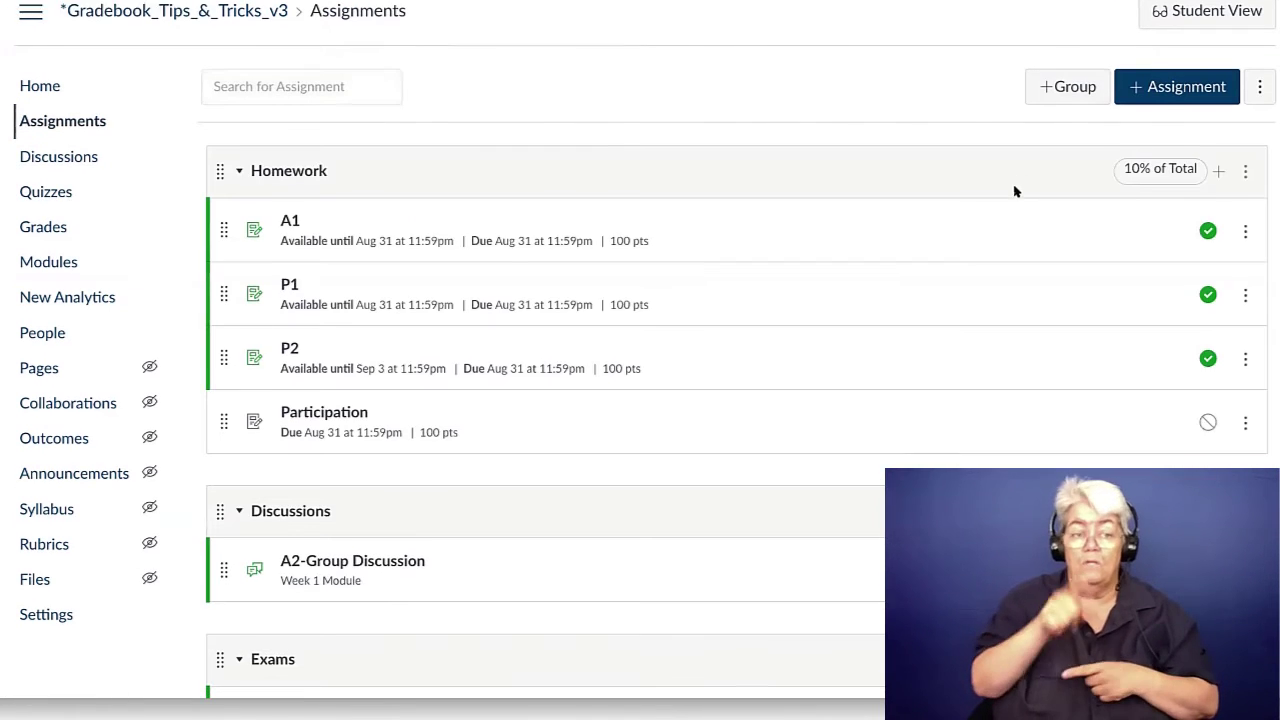
scroll(773, 323, down, 2)
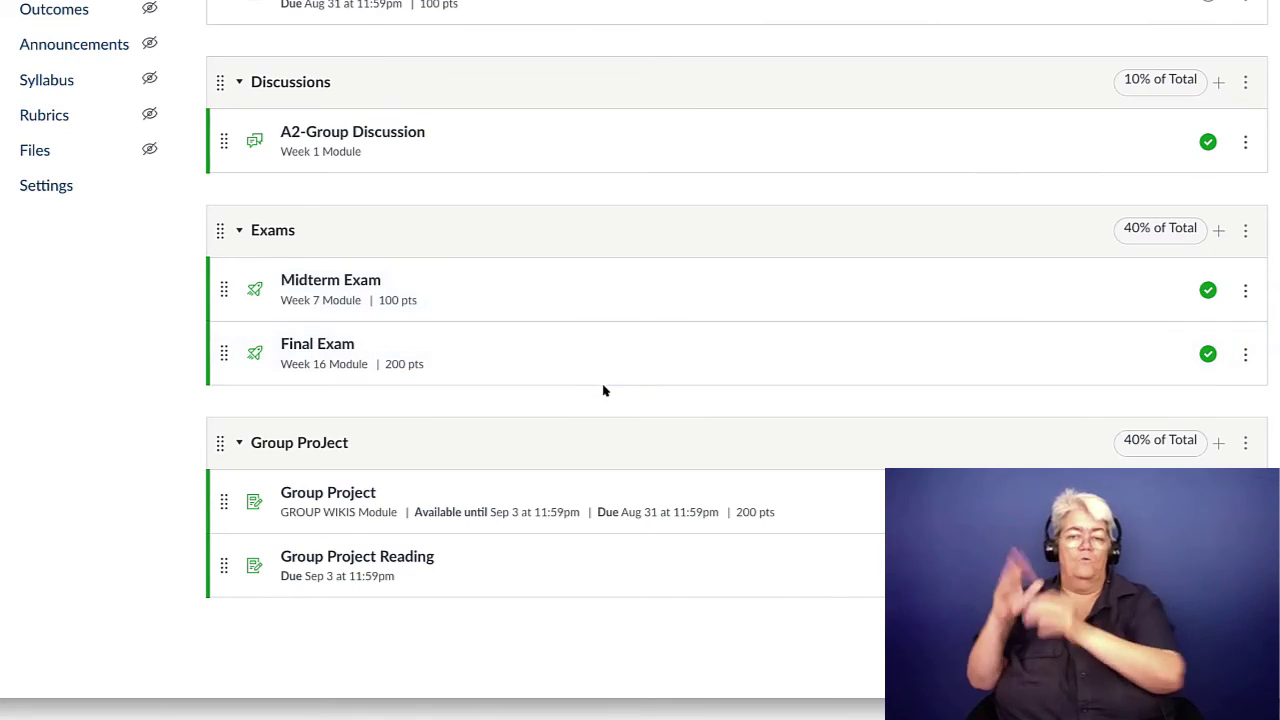
scroll(612, 380, up, 3)
scroll(606, 374, up, 2)
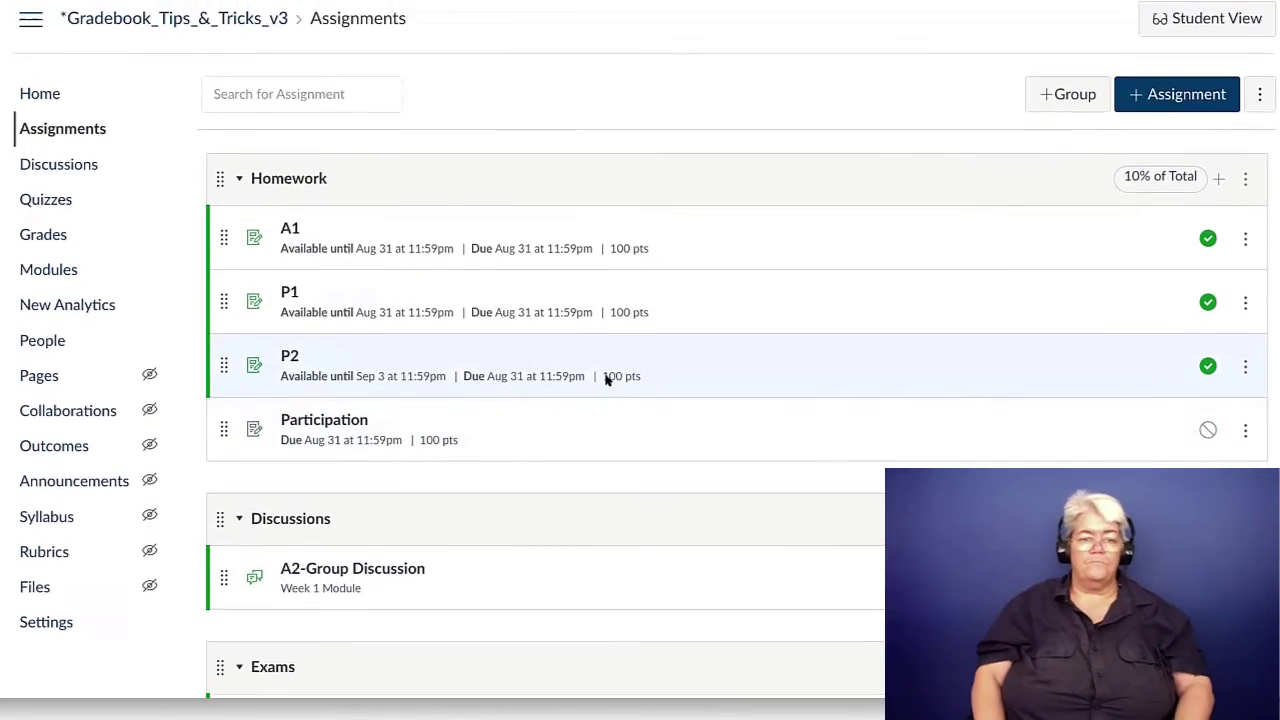
scroll(571, 360, down, 1)
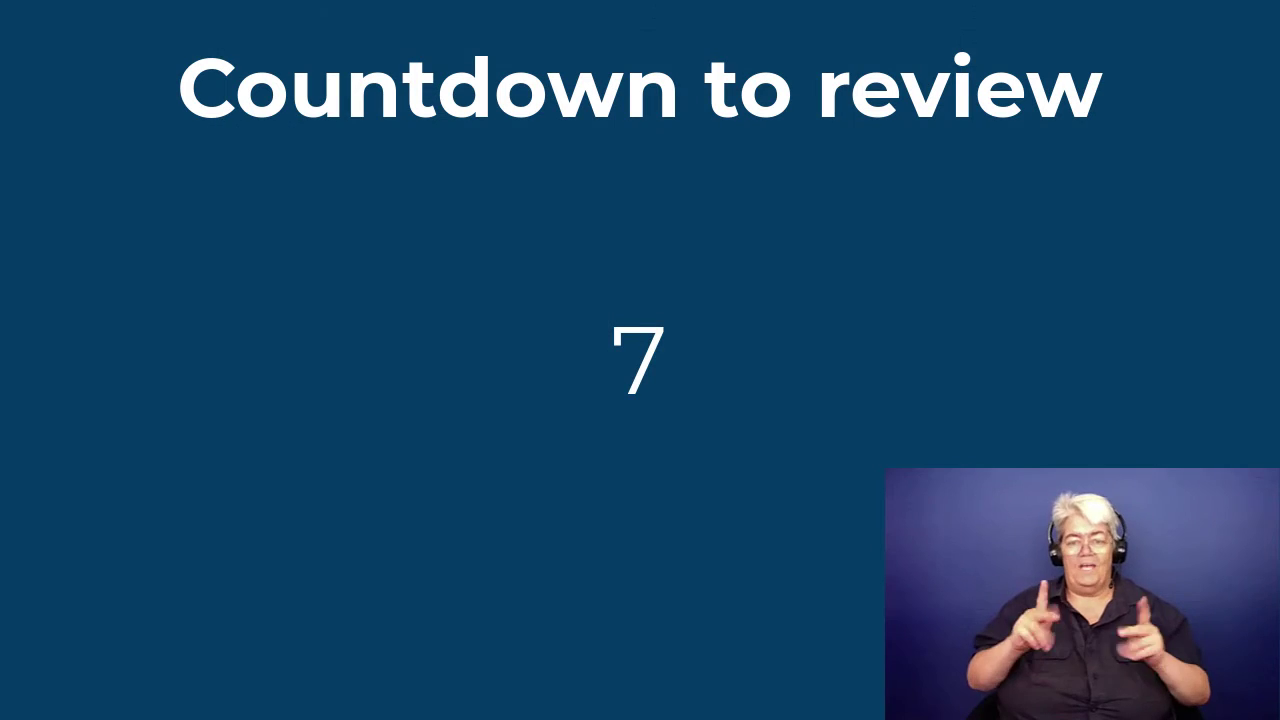